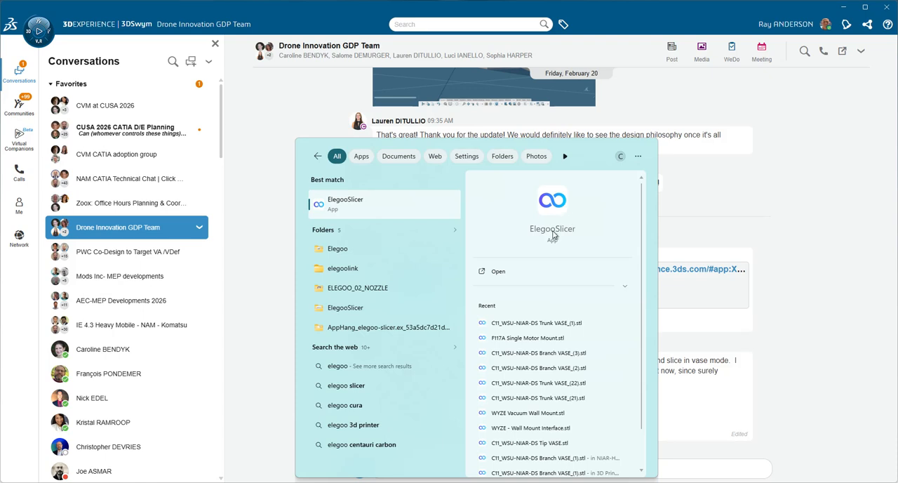
Step: Launch ElegooSlicer and bring up the All-Data folder in File Explorer over its start page
{"action": "left_click", "coordinate": [553, 231]}
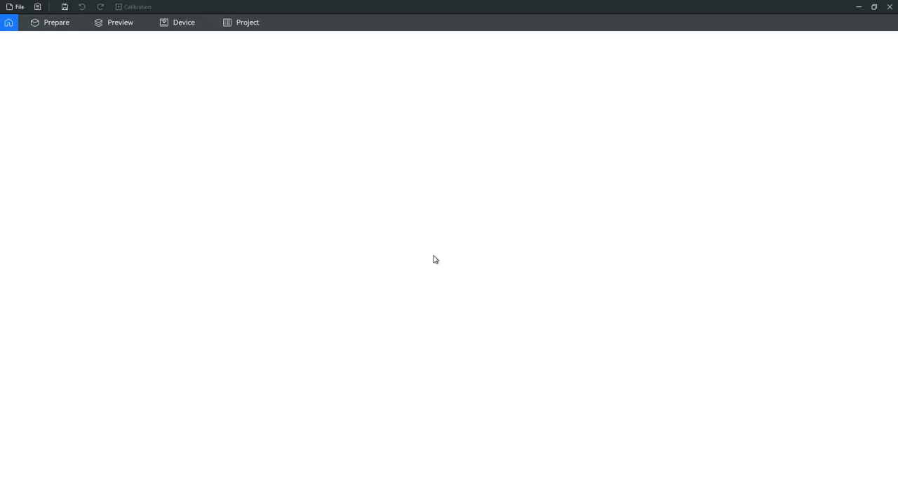
{"action": "left_click", "coordinate": [421, 456]}
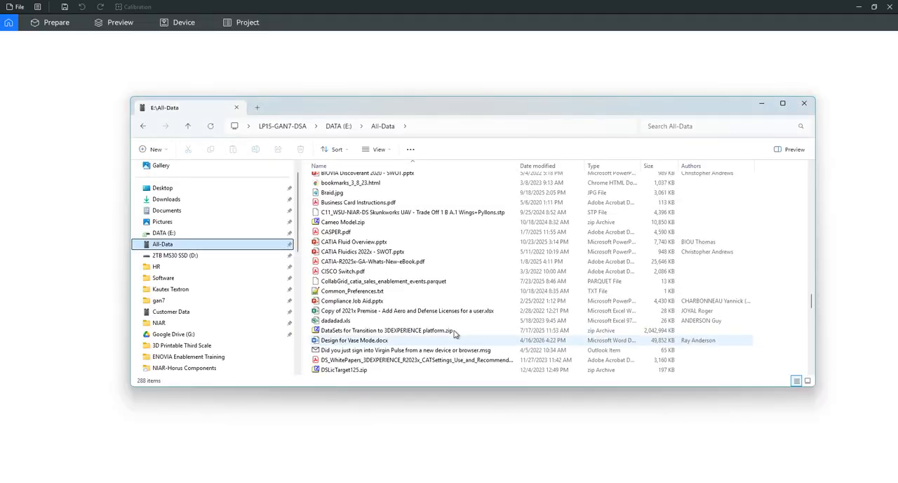
{"action": "left_click_drag", "start_coordinate": [471, 100], "coordinate": [532, 98]}
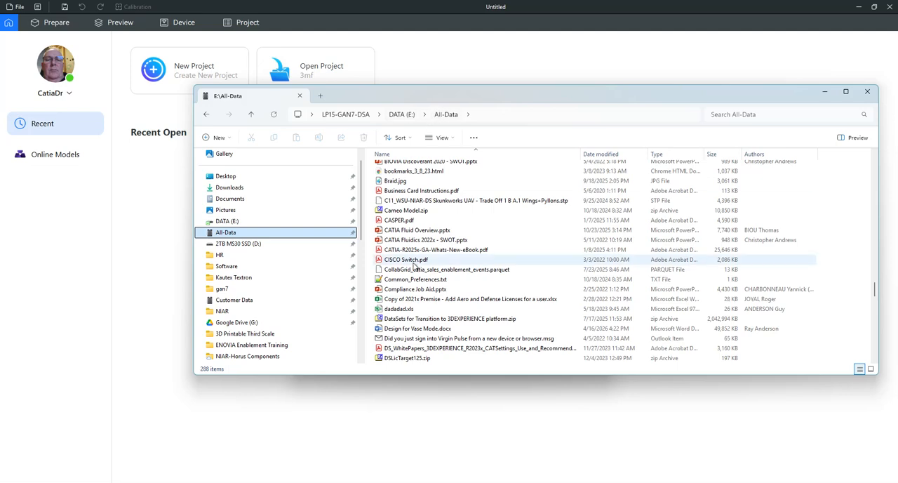
Step: Find and open the Customer Data folder inside All-Data
{"action": "scroll", "coordinate": [403, 179], "scroll_direction": "up", "scroll_amount": 10}
{"action": "scroll", "coordinate": [404, 179], "scroll_direction": "up", "scroll_amount": 9}
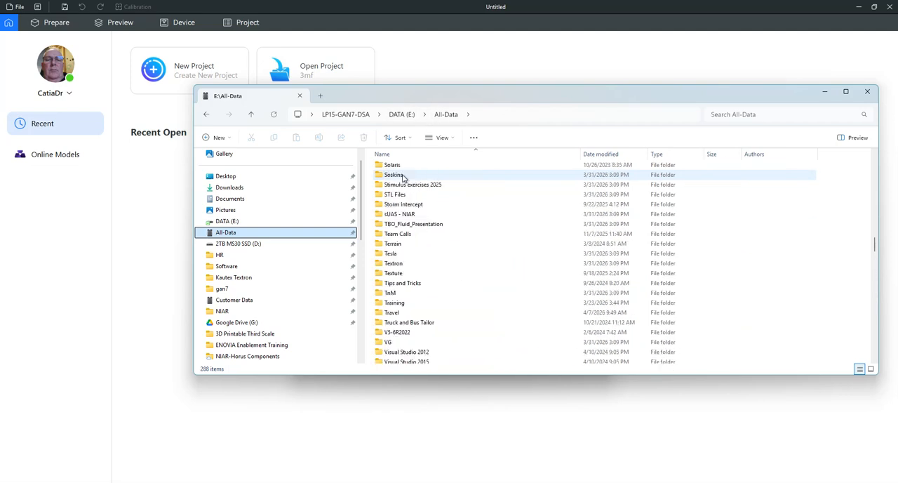
{"action": "scroll", "coordinate": [403, 178], "scroll_direction": "up", "scroll_amount": 6}
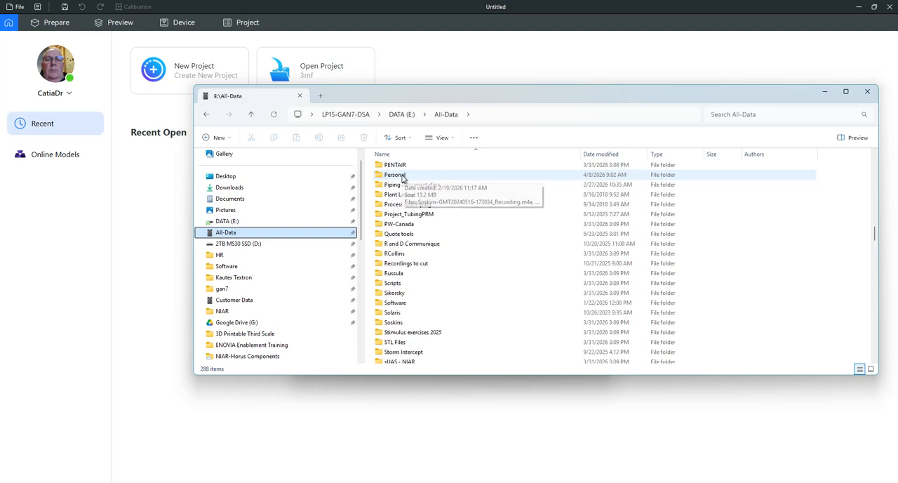
{"action": "scroll", "coordinate": [404, 179], "scroll_direction": "up", "scroll_amount": 7}
{"action": "scroll", "coordinate": [404, 179], "scroll_direction": "up", "scroll_amount": 12}
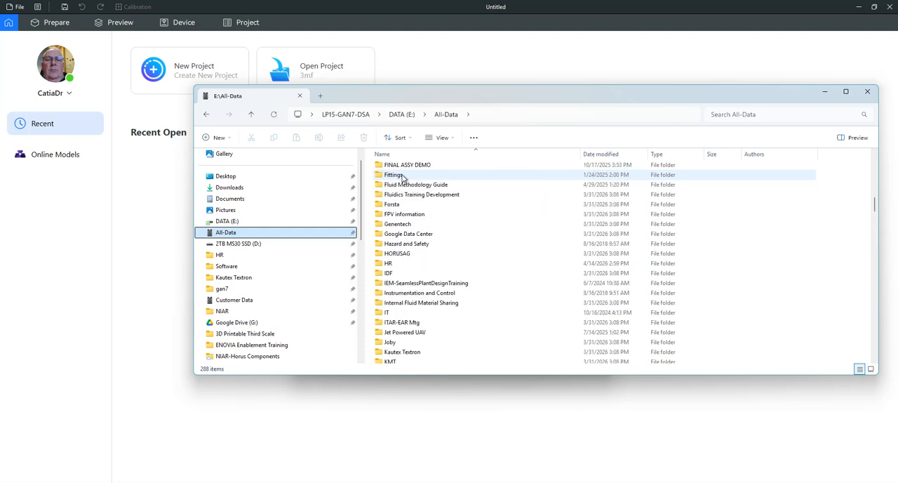
{"action": "scroll", "coordinate": [403, 179], "scroll_direction": "up", "scroll_amount": 5}
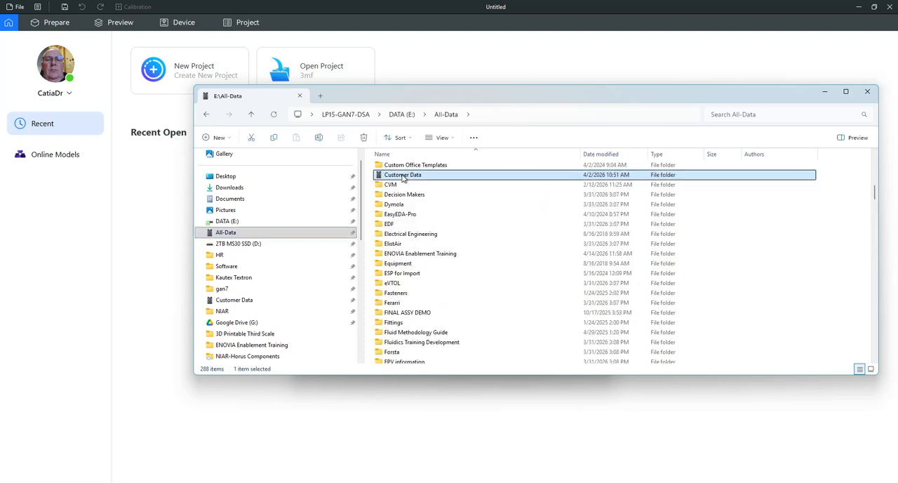
{"action": "double_click", "coordinate": [403, 175]}
Step: Go into the NIAR folder, its sUAS - NIAR subfolder and the 3D Printable Third Scale folder
{"action": "scroll", "coordinate": [393, 239], "scroll_direction": "down", "scroll_amount": 10}
{"action": "scroll", "coordinate": [424, 258], "scroll_direction": "down", "scroll_amount": 9}
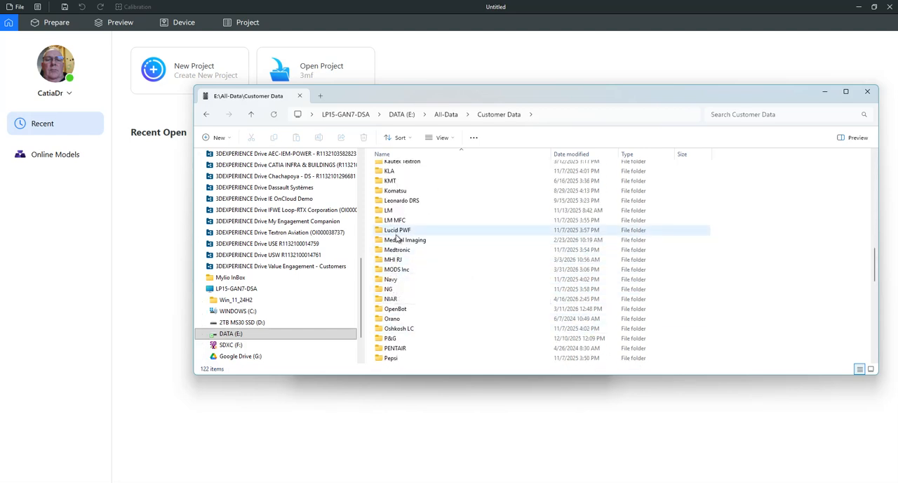
{"action": "double_click", "coordinate": [393, 299]}
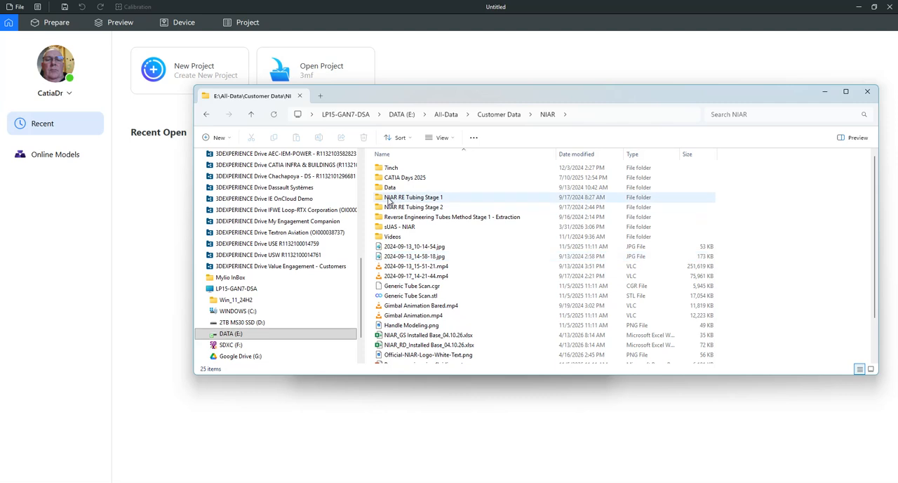
{"action": "double_click", "coordinate": [392, 233]}
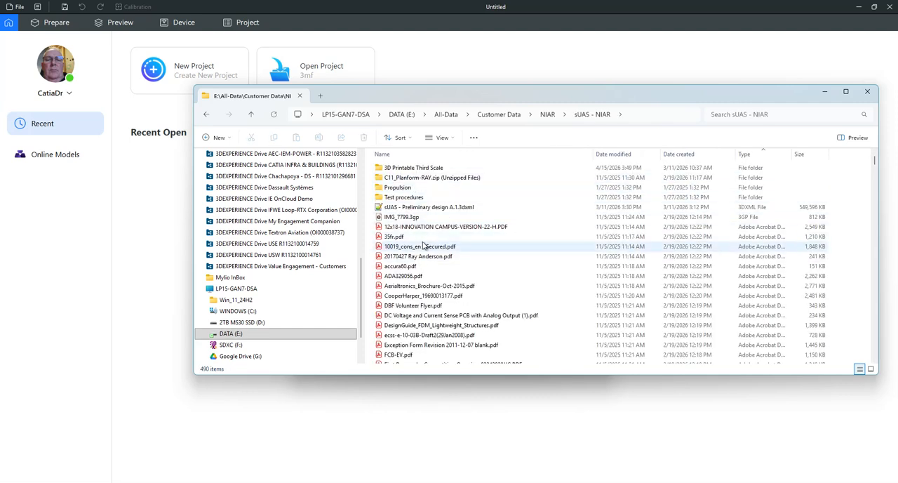
{"action": "double_click", "coordinate": [414, 168]}
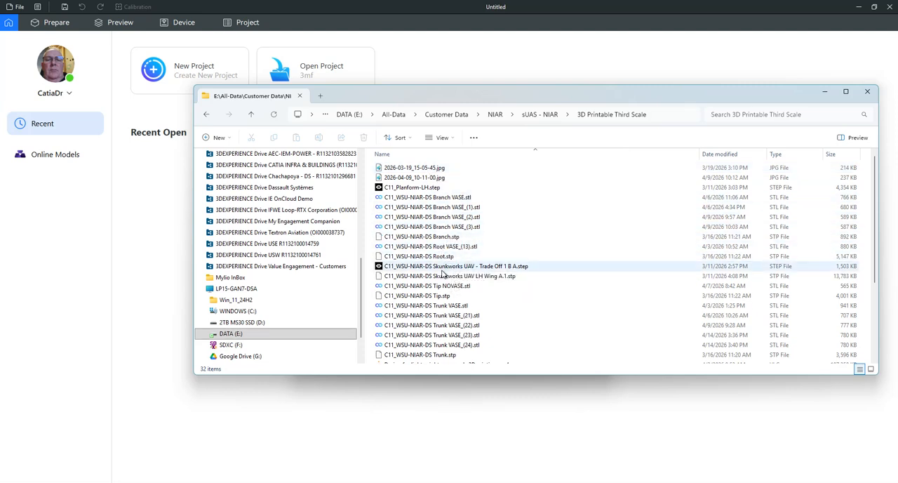
Step: Decline the slicer's version update and import C11_WSU-NIAR-DS Trunk VASE_(24).stl onto the build plate
{"action": "left_click", "coordinate": [452, 349]}
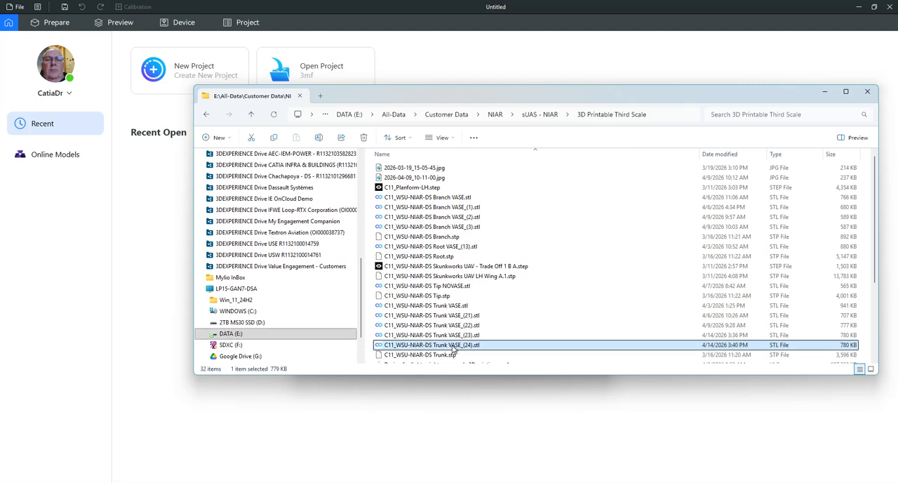
{"action": "left_click_drag", "start_coordinate": [453, 348], "coordinate": [165, 281]}
{"action": "left_click_drag", "start_coordinate": [490, 94], "coordinate": [897, 88]}
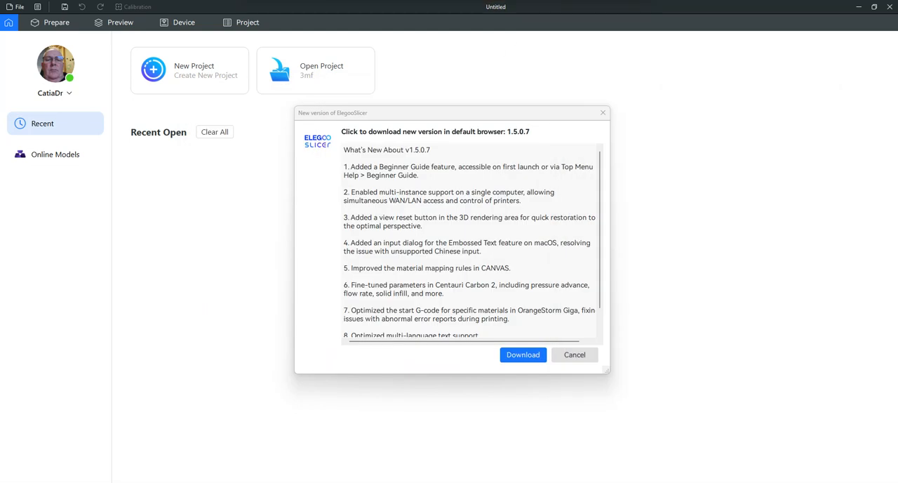
{"action": "left_click", "coordinate": [574, 355]}
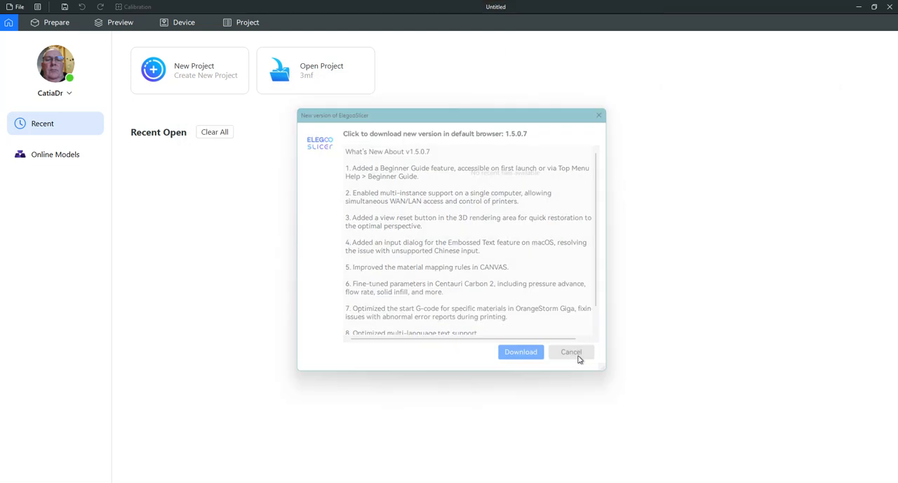
{"action": "left_click_drag", "start_coordinate": [897, 144], "coordinate": [792, 92]}
{"action": "left_click_drag", "start_coordinate": [747, 346], "coordinate": [362, 263]}
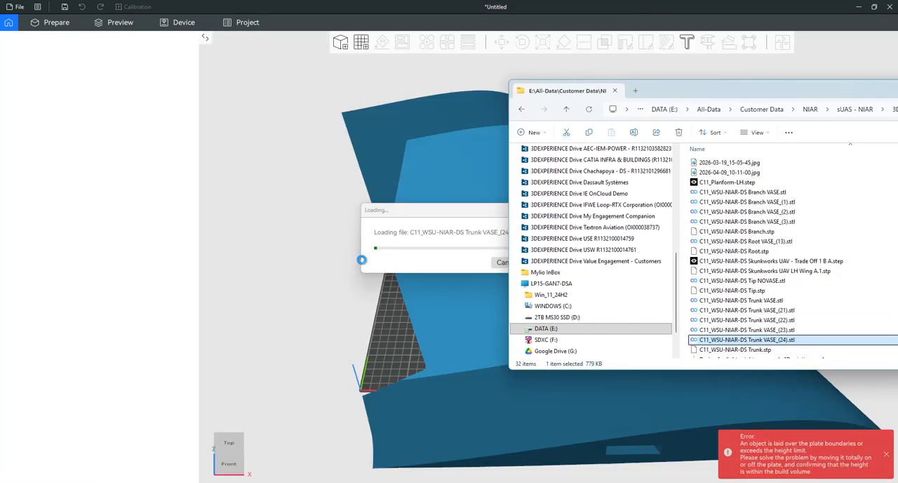
{"action": "left_click_drag", "start_coordinate": [680, 91], "coordinate": [897, 102]}
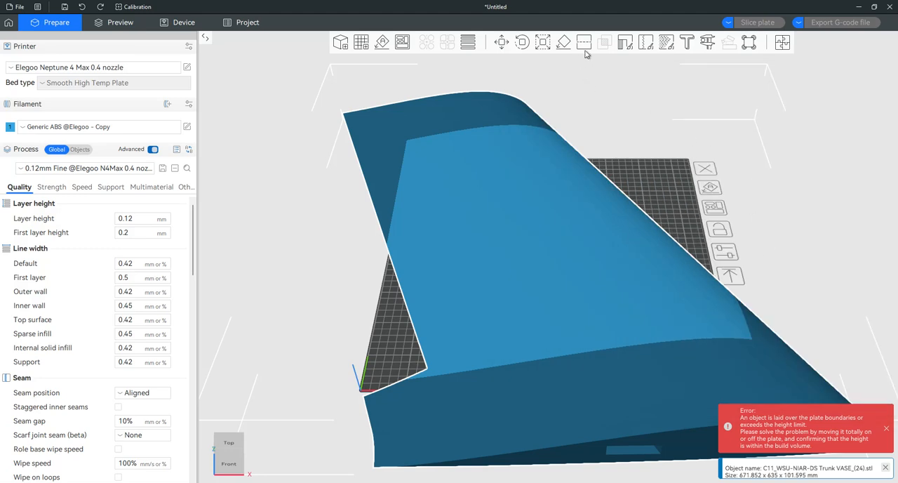
Step: Scale the imported wing section uniformly to 33.33%
{"action": "left_click", "coordinate": [545, 44]}
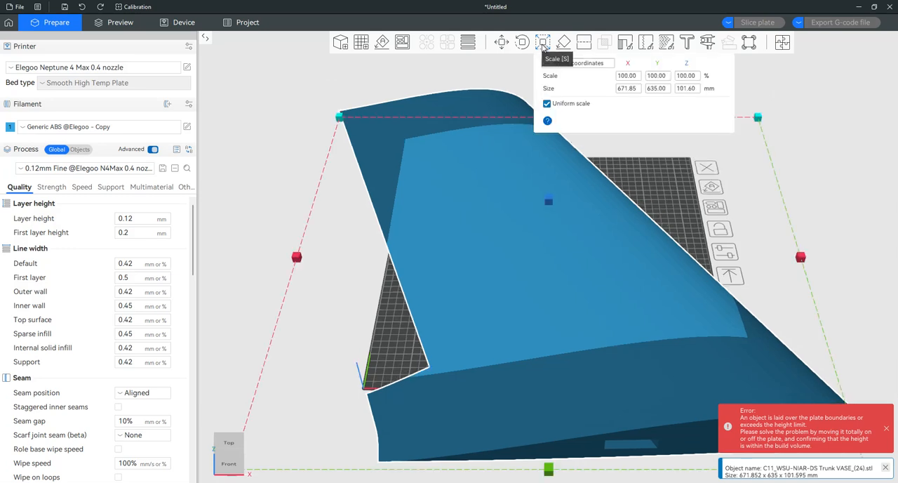
{"action": "left_click", "coordinate": [631, 76]}
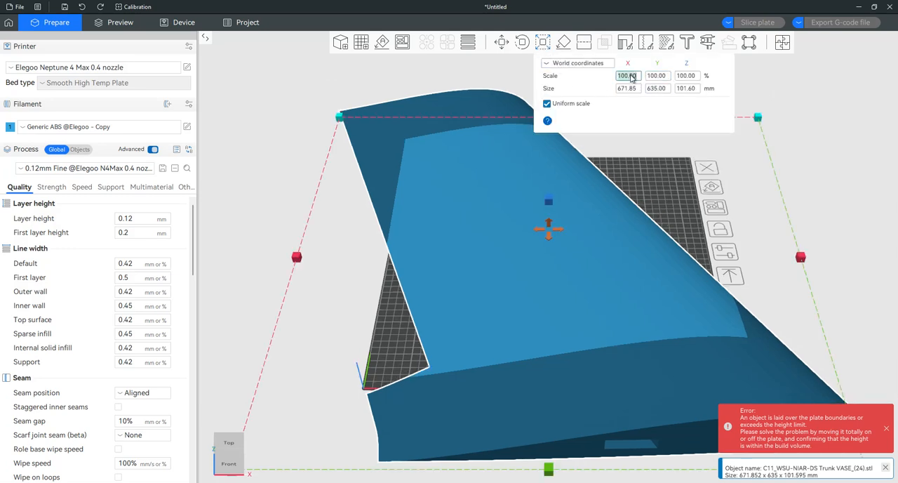
{"action": "type", "text": "33.33"}
{"action": "key", "text": "Return"}
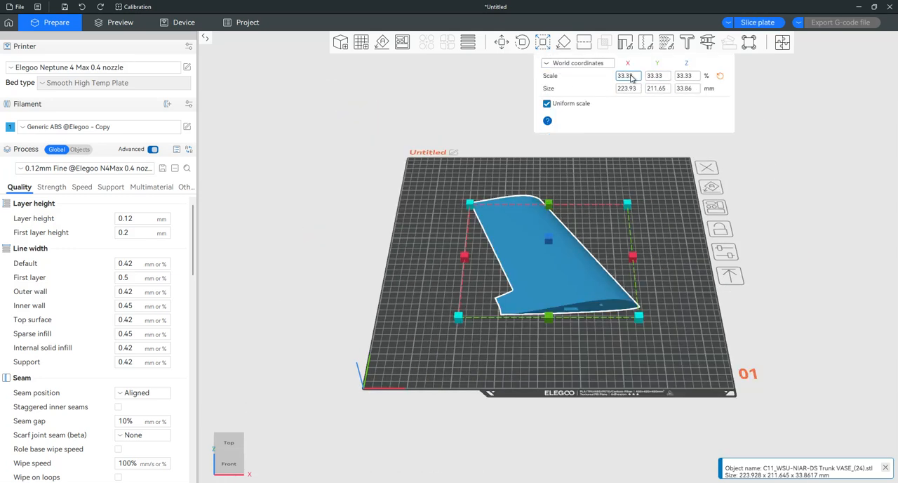
Step: Lay the wing section on its wide root end face so that it stands upright on the plate
{"action": "left_click", "coordinate": [563, 43]}
{"action": "left_click", "coordinate": [615, 309]}
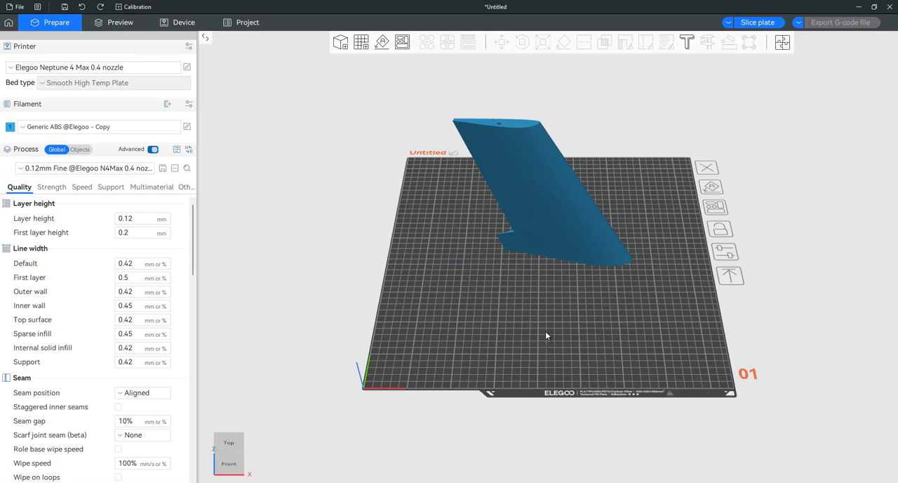
{"action": "left_click_drag", "start_coordinate": [546, 332], "coordinate": [532, 353]}
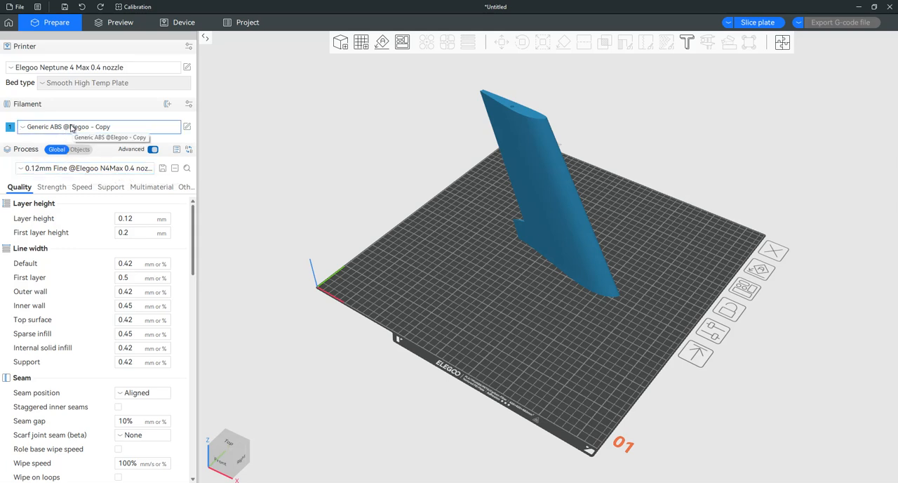
{"action": "left_click", "coordinate": [51, 169]}
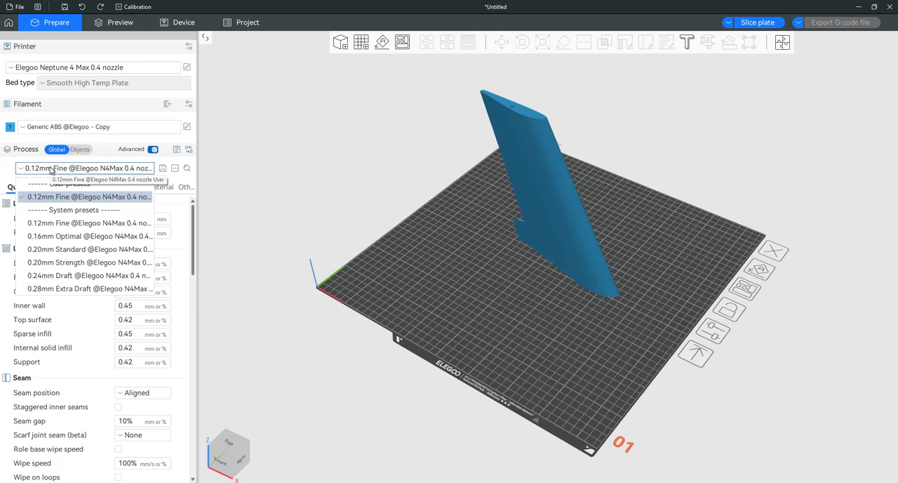
{"action": "left_click", "coordinate": [62, 236]}
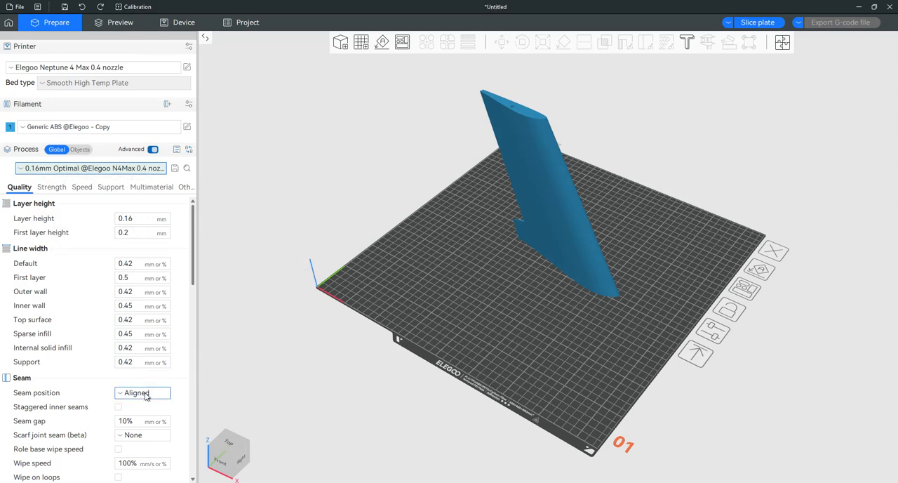
{"action": "scroll", "coordinate": [141, 397], "scroll_direction": "down", "scroll_amount": 2}
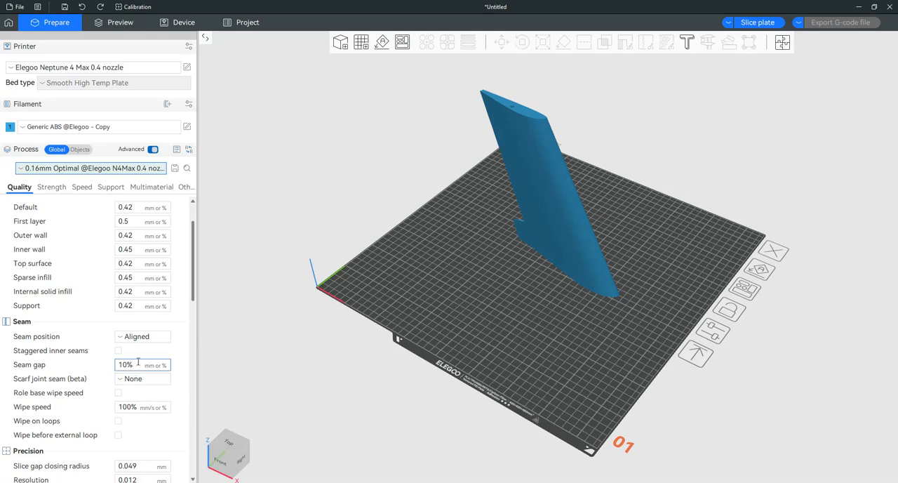
{"action": "left_click", "coordinate": [185, 188]}
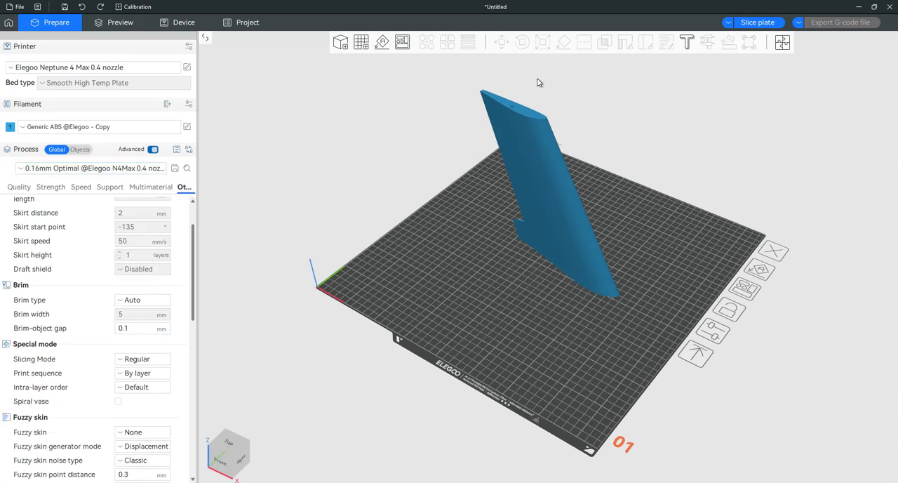
Step: Select the wing section and examine its root face on the plate from underneath
{"action": "left_click", "coordinate": [547, 187]}
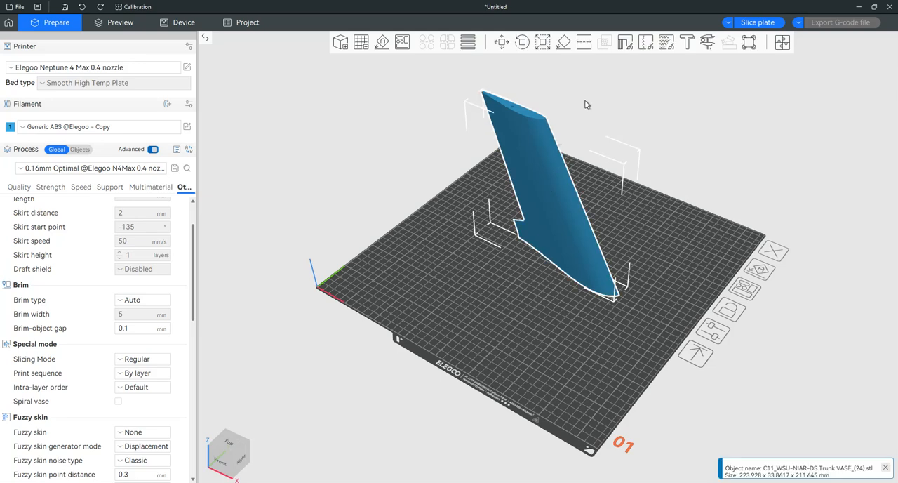
{"action": "left_click", "coordinate": [563, 43]}
{"action": "left_click_drag", "start_coordinate": [526, 327], "coordinate": [597, 202]}
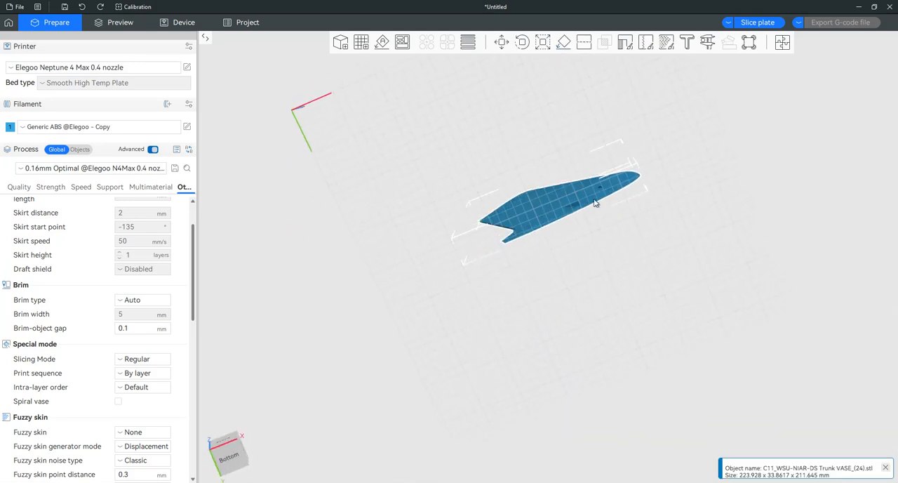
{"action": "left_click_drag", "start_coordinate": [547, 115], "coordinate": [507, 236]}
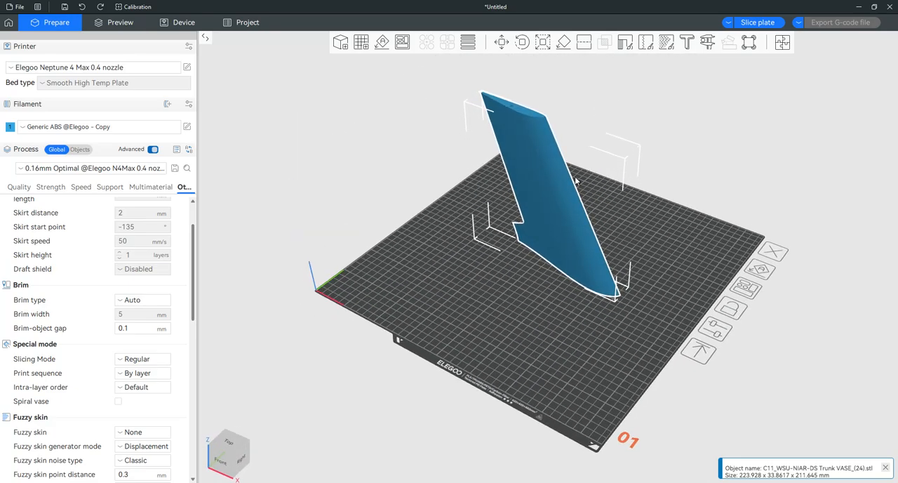
Step: Examine the standing wing section from several sides, including its root edge, the recess in its skin and the tip end
{"action": "scroll", "coordinate": [508, 237], "scroll_direction": "up", "scroll_amount": 4}
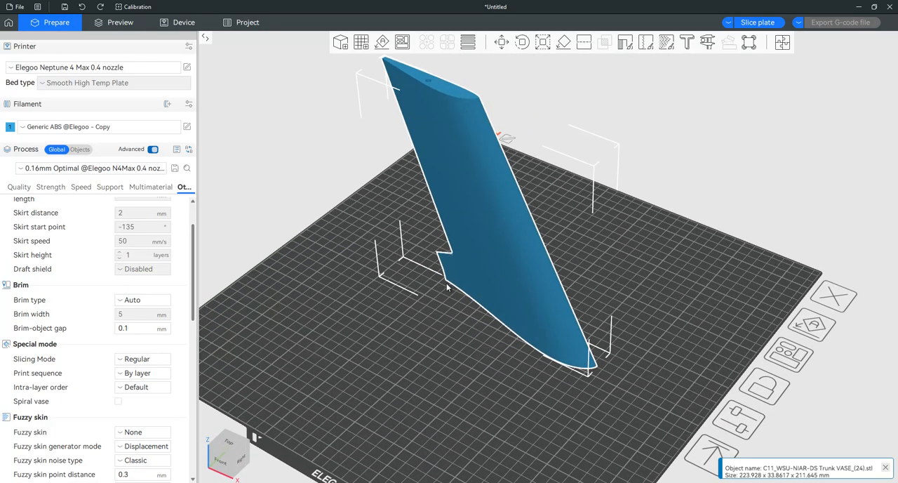
{"action": "scroll", "coordinate": [504, 253], "scroll_direction": "up", "scroll_amount": 2}
{"action": "right_click_drag", "start_coordinate": [587, 286], "coordinate": [565, 299]}
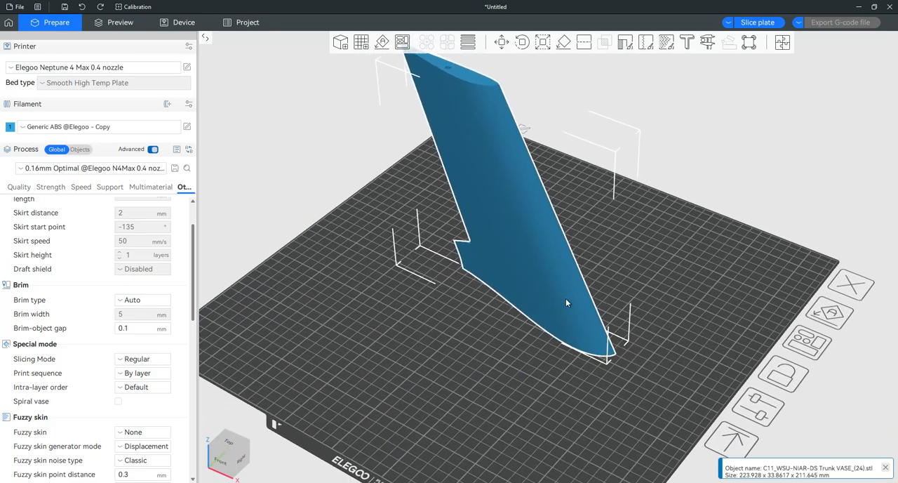
{"action": "scroll", "coordinate": [563, 301], "scroll_direction": "down", "scroll_amount": 1}
{"action": "left_click_drag", "start_coordinate": [530, 334], "coordinate": [428, 296]}
{"action": "scroll", "coordinate": [429, 280], "scroll_direction": "up", "scroll_amount": 5}
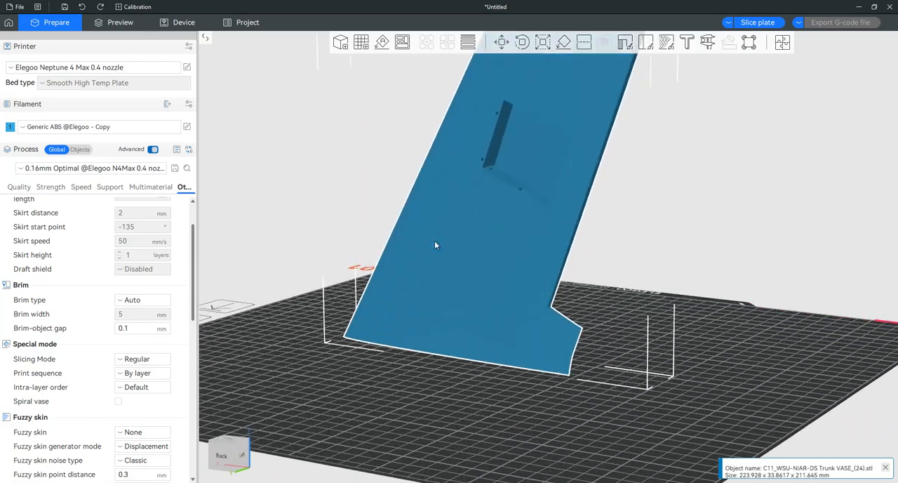
{"action": "left_click_drag", "start_coordinate": [440, 251], "coordinate": [547, 261]}
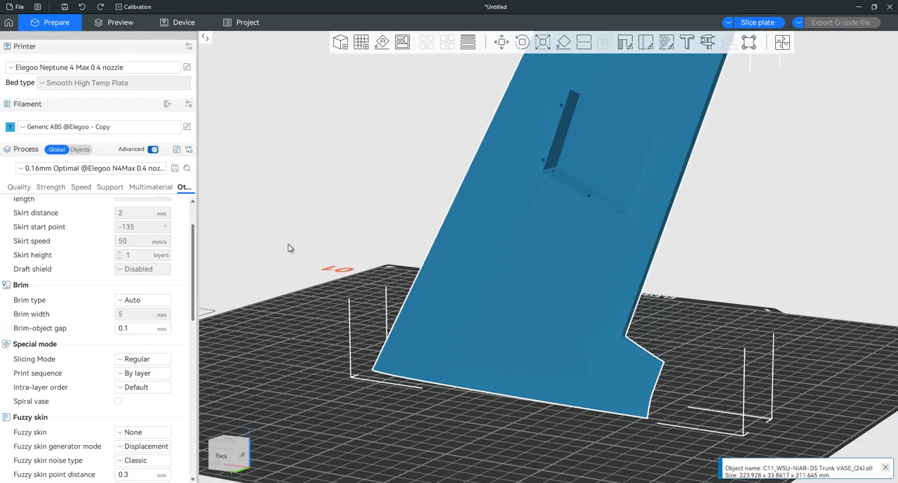
{"action": "scroll", "coordinate": [291, 248], "scroll_direction": "down", "scroll_amount": 3}
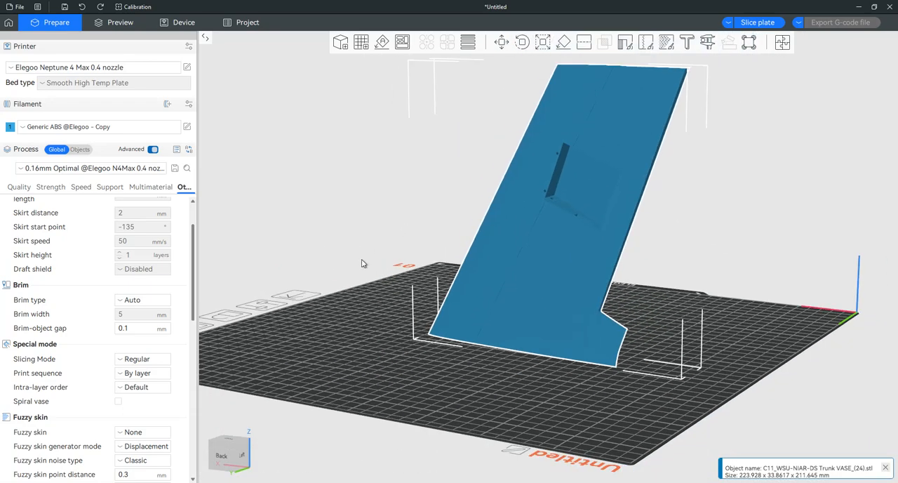
{"action": "left_click_drag", "start_coordinate": [364, 262], "coordinate": [391, 281]}
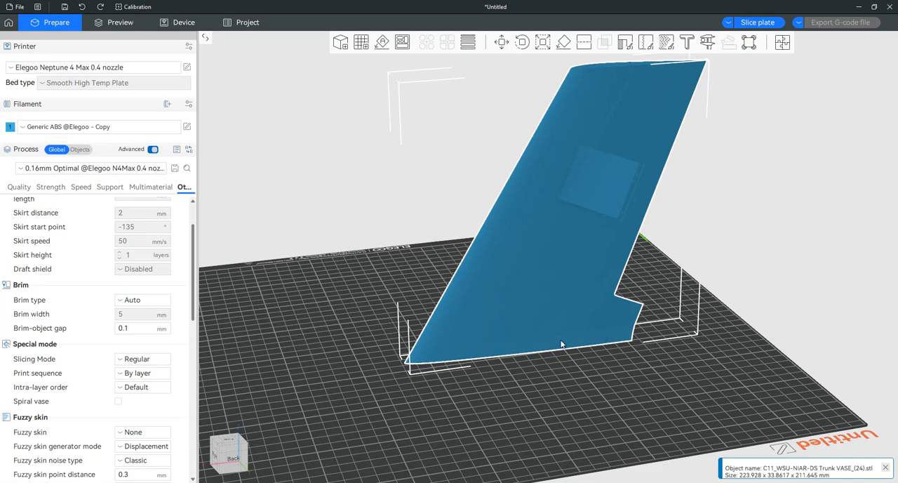
{"action": "left_click_drag", "start_coordinate": [371, 232], "coordinate": [401, 248]}
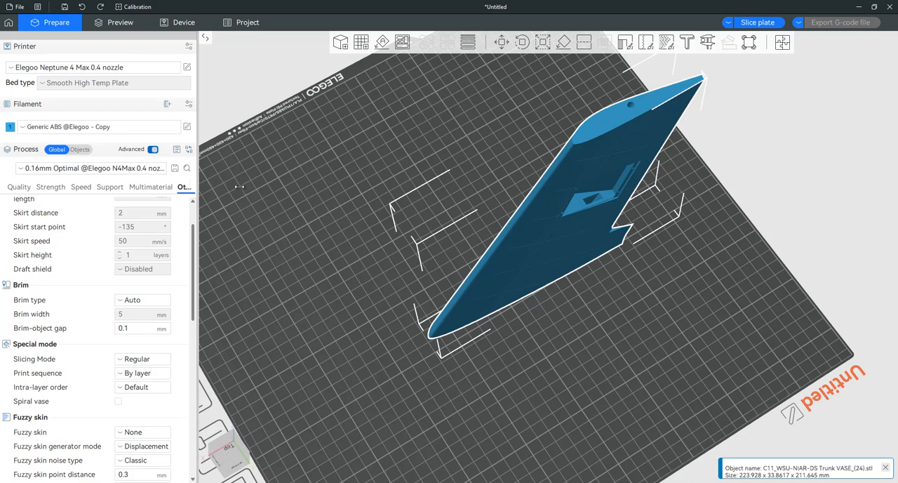
Step: Enable Spiral vase for the wing section, accepting the automatic settings changes, and slice the plate
{"action": "left_click_drag", "start_coordinate": [197, 185], "coordinate": [252, 185]}
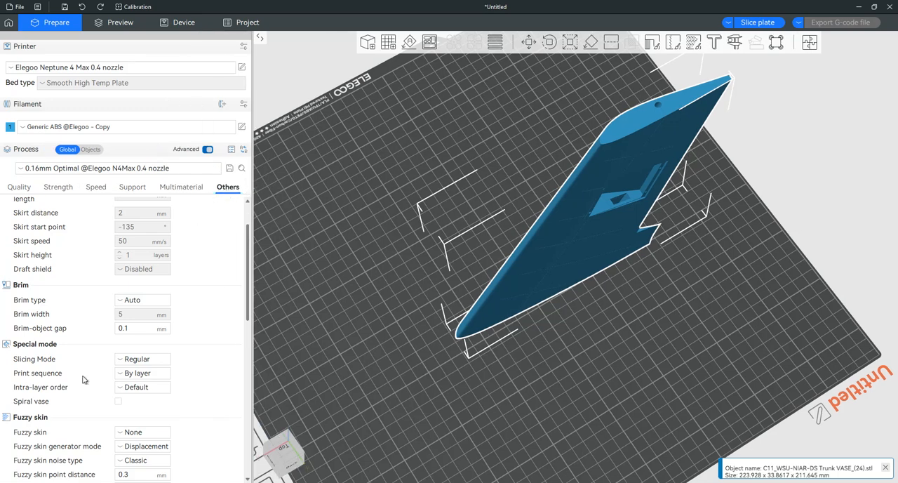
{"action": "left_click", "coordinate": [118, 402]}
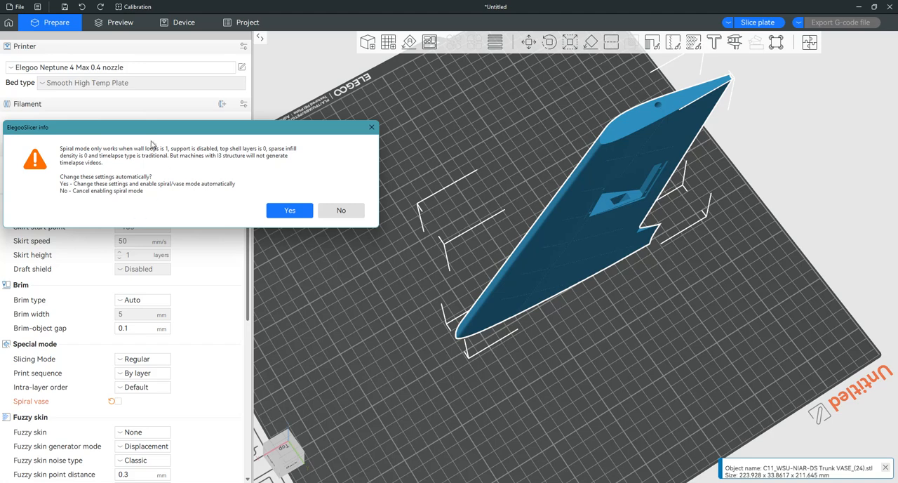
{"action": "left_click", "coordinate": [290, 212]}
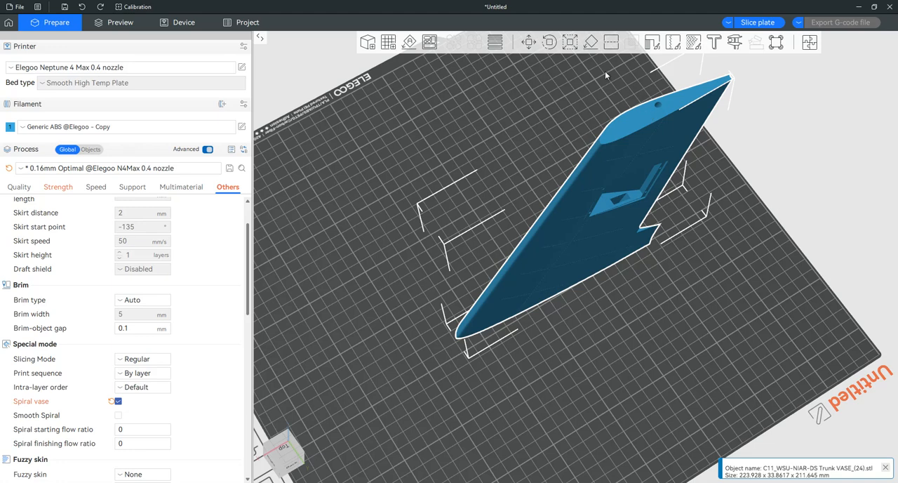
{"action": "left_click", "coordinate": [757, 25]}
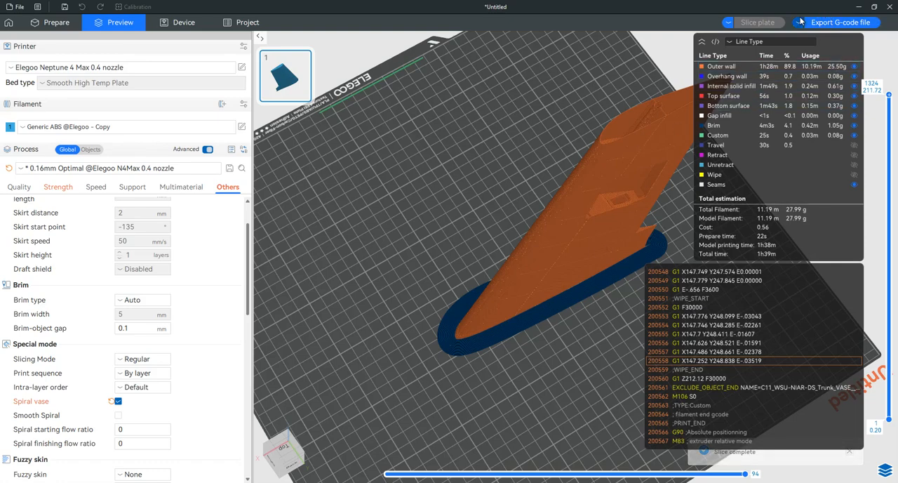
Step: Examine the sliced wing section from the recessed side and lower the layer preview to layer 630 to view its interior
{"action": "left_click_drag", "start_coordinate": [483, 267], "coordinate": [439, 255]}
{"action": "scroll", "coordinate": [591, 235], "scroll_direction": "up", "scroll_amount": 6}
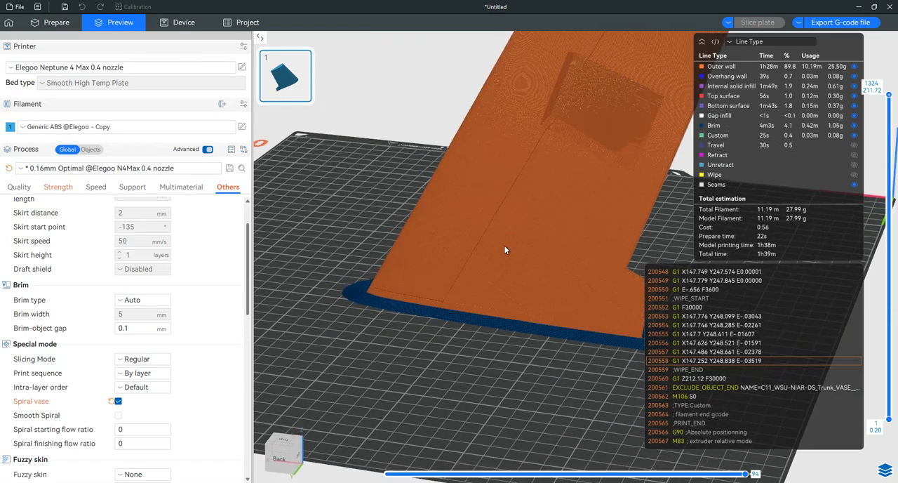
{"action": "left_click_drag", "start_coordinate": [505, 250], "coordinate": [498, 265]}
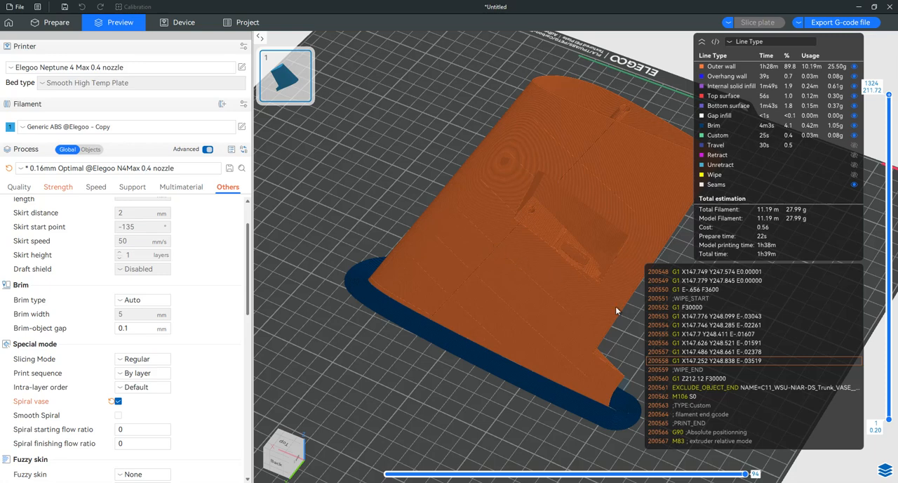
{"action": "left_click_drag", "start_coordinate": [890, 96], "coordinate": [839, 264]}
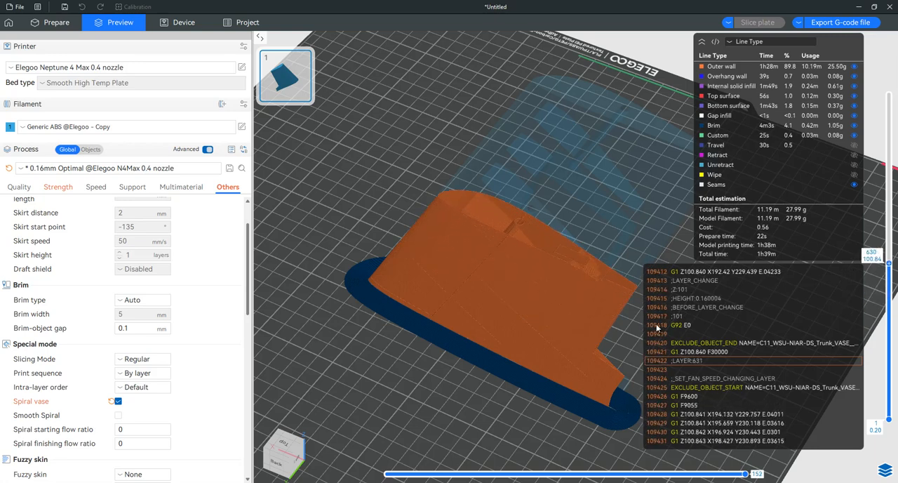
{"action": "scroll", "coordinate": [500, 310], "scroll_direction": "up", "scroll_amount": 3}
{"action": "scroll", "coordinate": [446, 306], "scroll_direction": "up", "scroll_amount": 4}
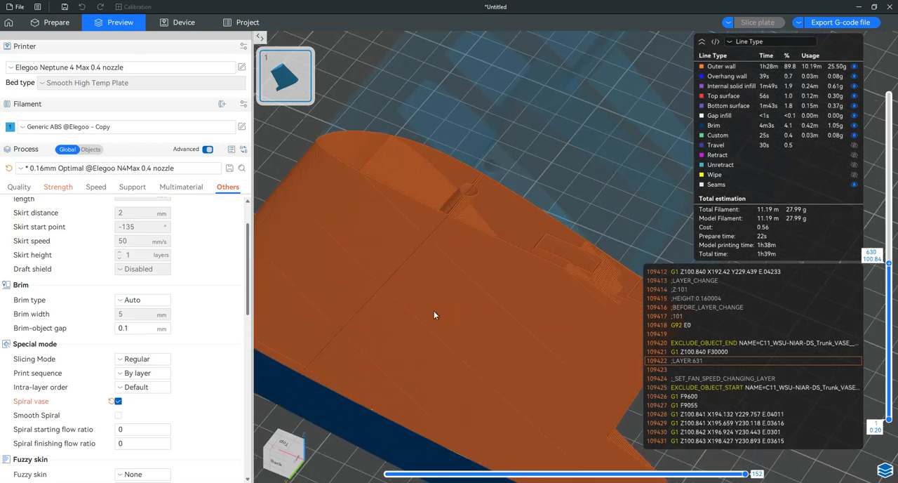
{"action": "scroll", "coordinate": [531, 298], "scroll_direction": "up", "scroll_amount": 2}
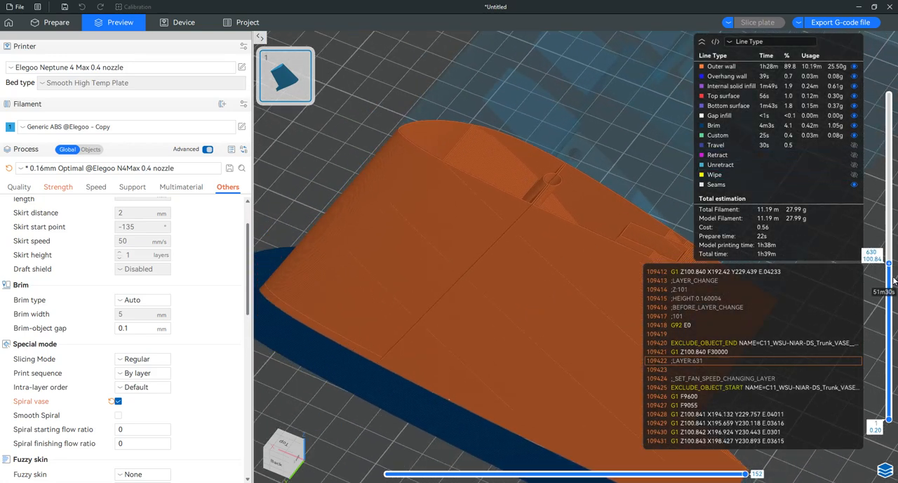
Step: Lower the layer preview through layer 528 to layer 360 and examine the round channel and rib slots inside the wing section
{"action": "left_click_drag", "start_coordinate": [890, 265], "coordinate": [884, 290]}
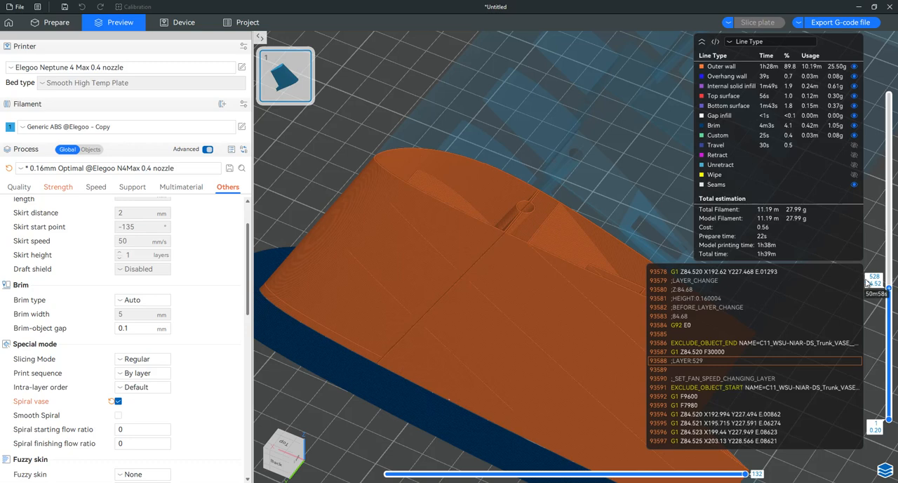
{"action": "left_click_drag", "start_coordinate": [889, 289], "coordinate": [869, 331]}
{"action": "scroll", "coordinate": [572, 289], "scroll_direction": "up", "scroll_amount": 3}
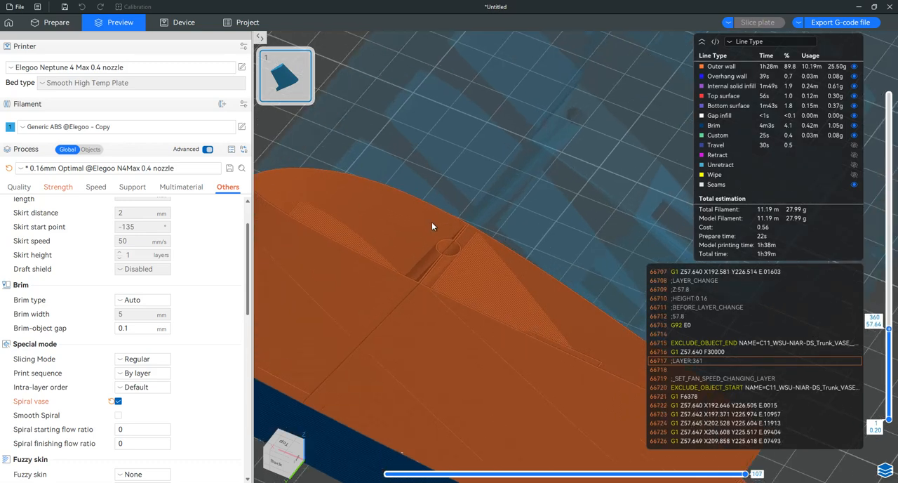
{"action": "right_click_drag", "start_coordinate": [431, 221], "coordinate": [540, 228]}
{"action": "scroll", "coordinate": [542, 233], "scroll_direction": "up", "scroll_amount": 2}
{"action": "scroll", "coordinate": [492, 226], "scroll_direction": "up", "scroll_amount": 4}
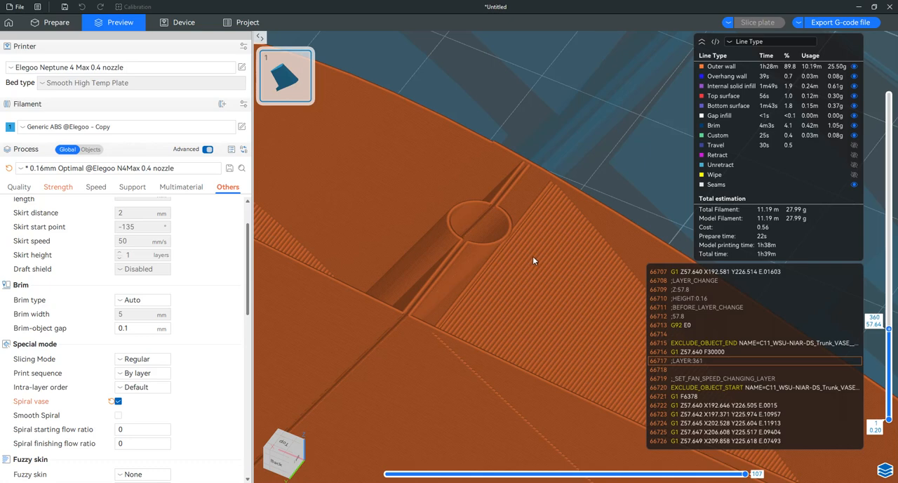
{"action": "scroll", "coordinate": [532, 257], "scroll_direction": "down", "scroll_amount": 5}
{"action": "right_click_drag", "start_coordinate": [567, 279], "coordinate": [583, 211]}
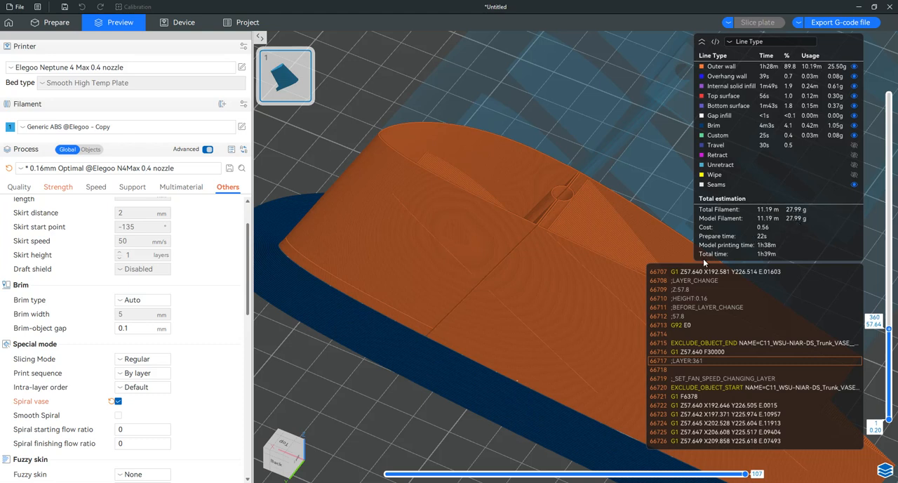
{"action": "left_click_drag", "start_coordinate": [550, 267], "coordinate": [573, 264]}
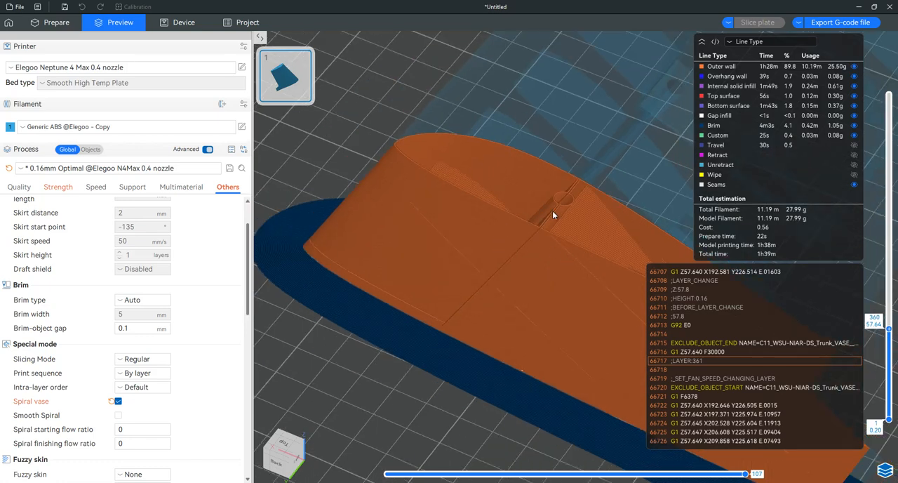
{"action": "left_click_drag", "start_coordinate": [552, 210], "coordinate": [448, 289]}
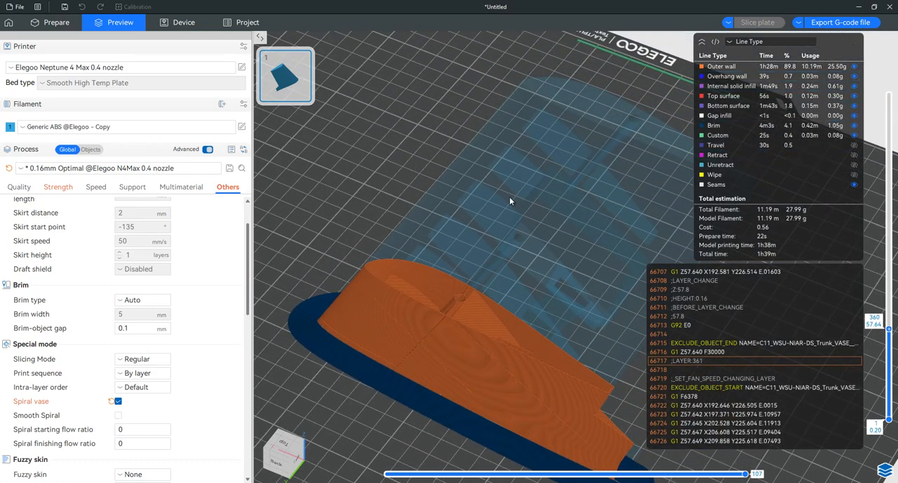
Step: Return to preparing the plate and turn off Spiral vase
{"action": "left_click", "coordinate": [54, 22]}
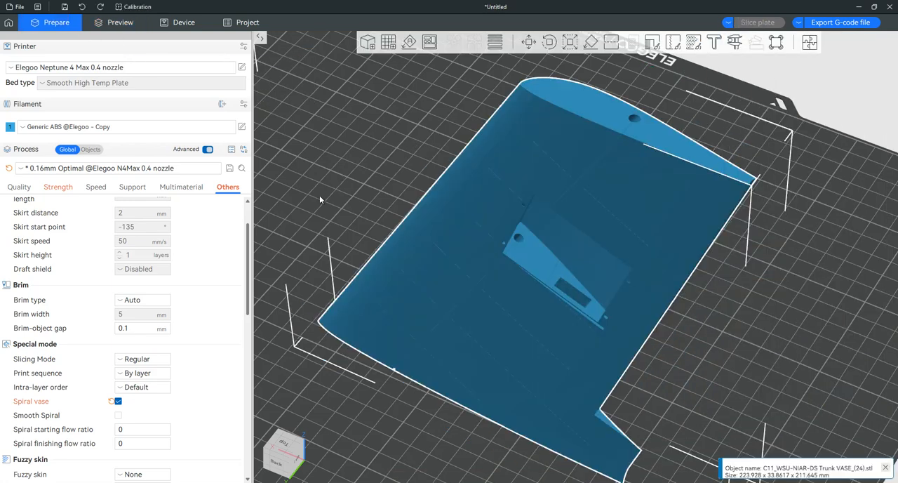
{"action": "left_click", "coordinate": [118, 400]}
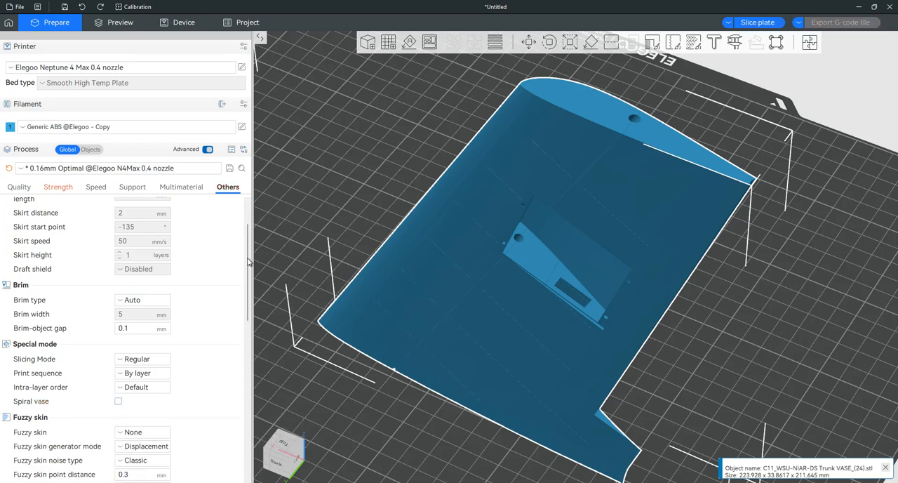
{"action": "scroll", "coordinate": [247, 261], "scroll_direction": "up", "scroll_amount": 2}
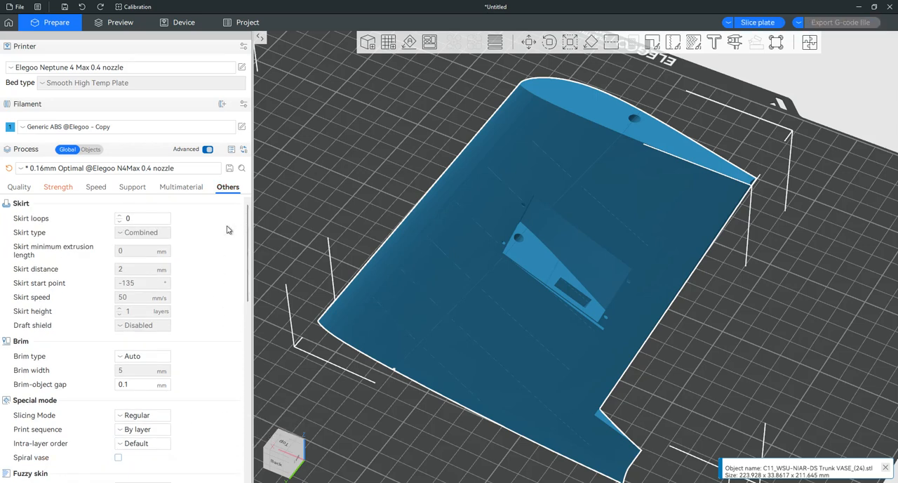
Step: Review the wall, shell and infill settings as well as the layer height, line width and seam settings
{"action": "left_click", "coordinate": [59, 188]}
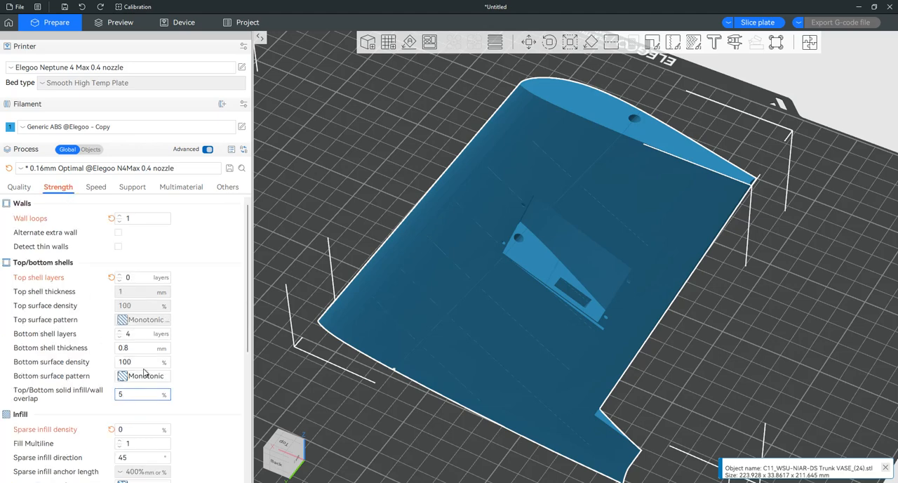
{"action": "scroll", "coordinate": [197, 327], "scroll_direction": "down", "scroll_amount": 3}
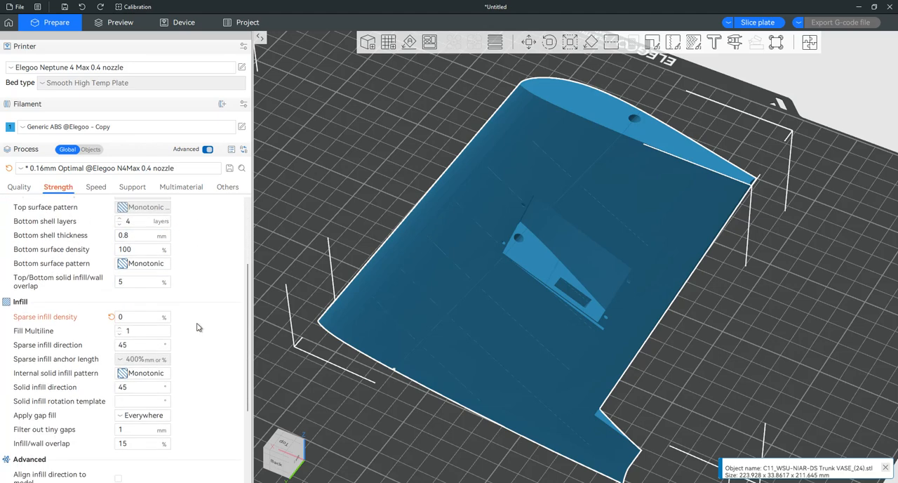
{"action": "scroll", "coordinate": [197, 327], "scroll_direction": "up", "scroll_amount": 2}
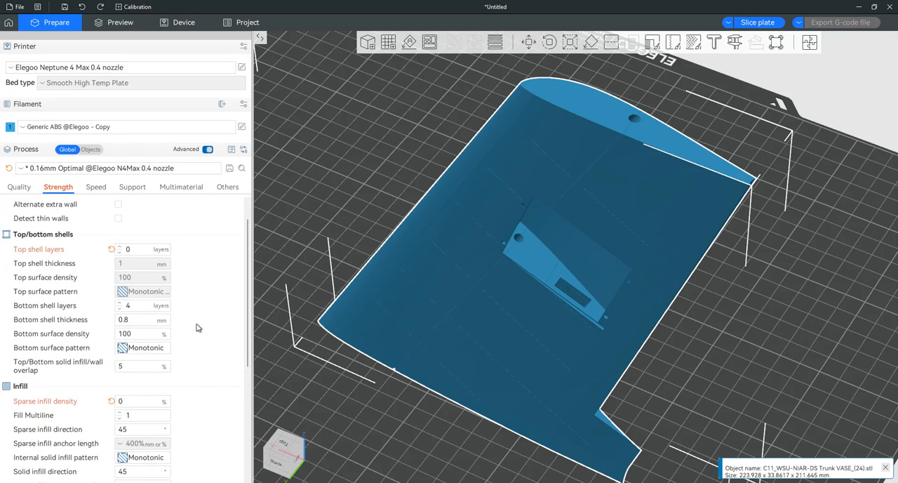
{"action": "scroll", "coordinate": [190, 262], "scroll_direction": "up", "scroll_amount": 1}
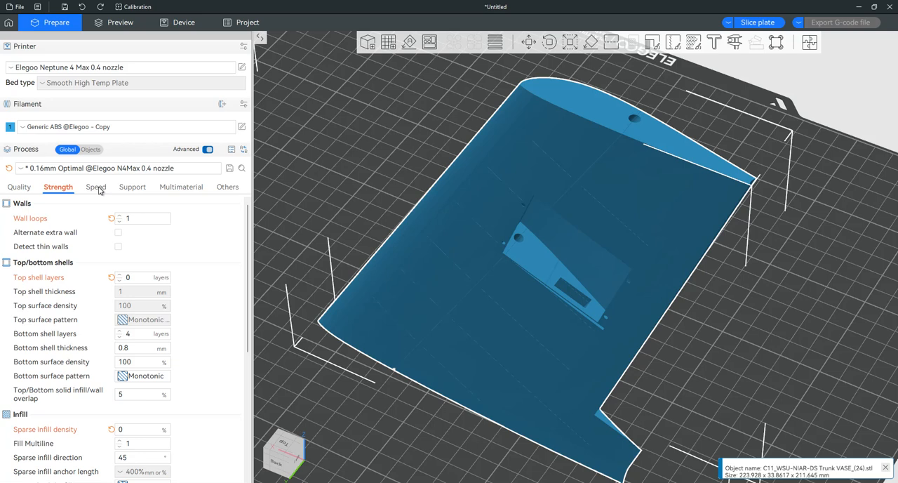
{"action": "left_click", "coordinate": [21, 187]}
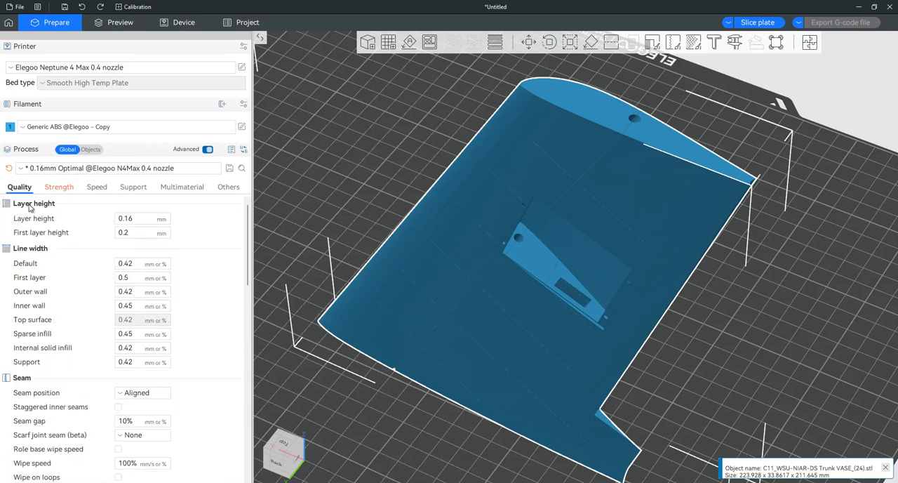
{"action": "scroll", "coordinate": [210, 296], "scroll_direction": "down", "scroll_amount": 3}
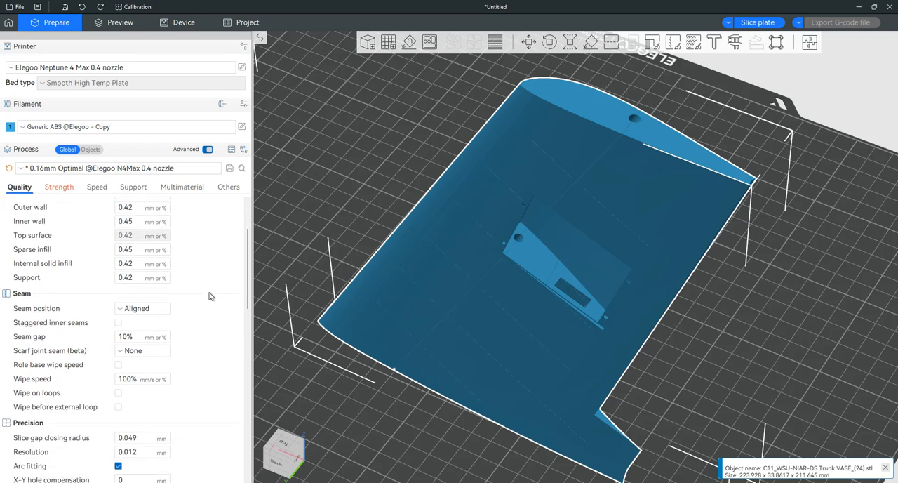
{"action": "scroll", "coordinate": [209, 296], "scroll_direction": "up", "scroll_amount": 3}
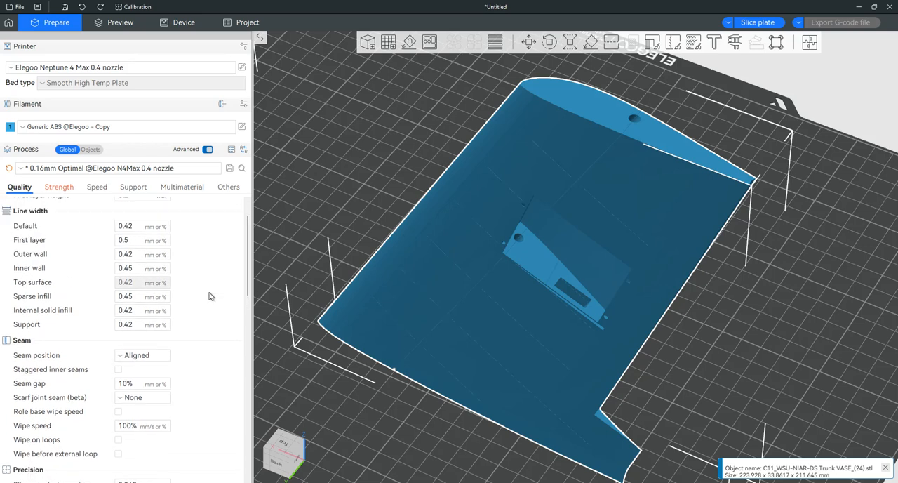
Step: Set the sparse infill density to 10%
{"action": "left_click", "coordinate": [68, 187]}
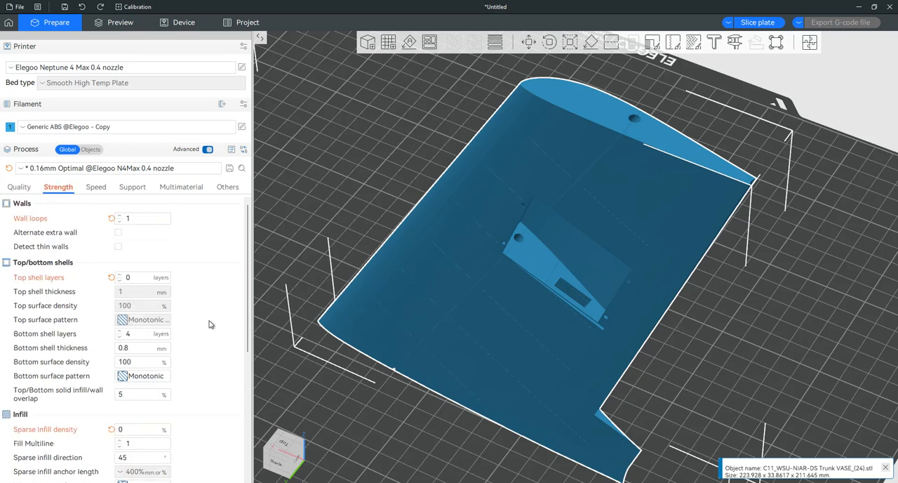
{"action": "scroll", "coordinate": [209, 337], "scroll_direction": "down", "scroll_amount": 1}
{"action": "scroll", "coordinate": [208, 347], "scroll_direction": "down", "scroll_amount": 4}
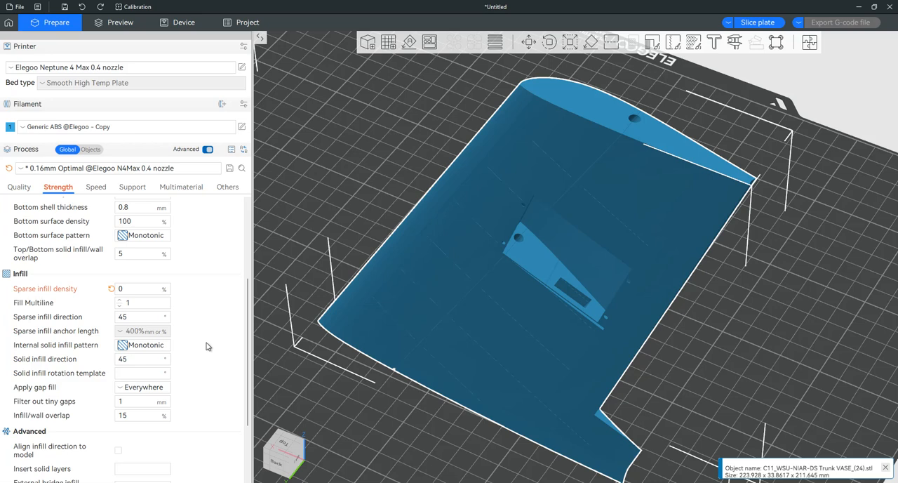
{"action": "left_click", "coordinate": [119, 287]}
{"action": "type", "text": "10"}
{"action": "key", "text": "Return"}
Step: Set the top shell layers to 3
{"action": "scroll", "coordinate": [211, 247], "scroll_direction": "up", "scroll_amount": 2}
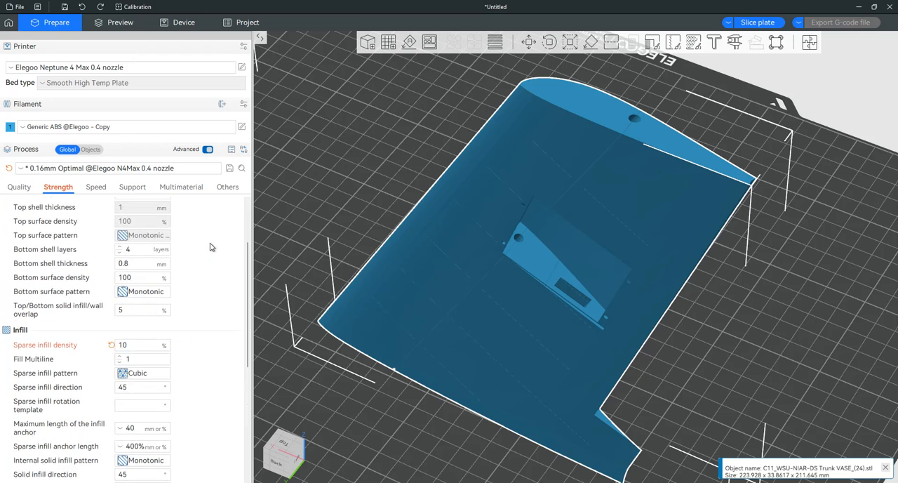
{"action": "scroll", "coordinate": [211, 247], "scroll_direction": "up", "scroll_amount": 1}
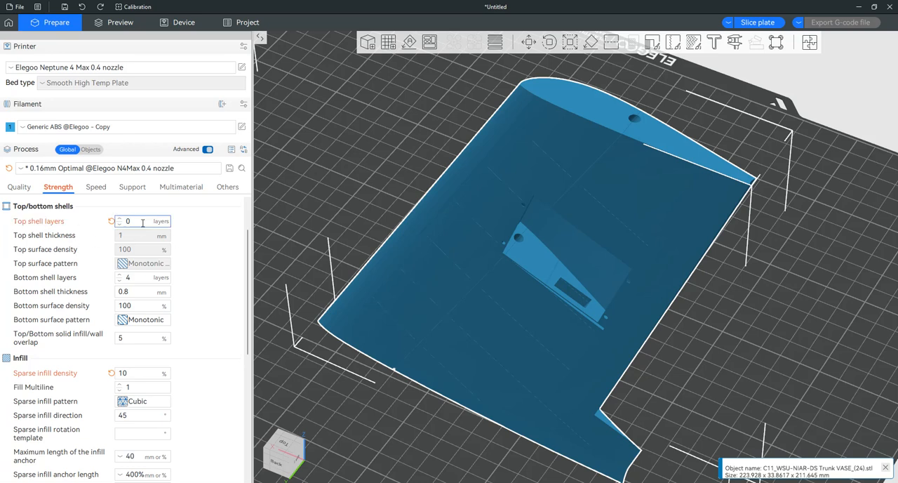
{"action": "left_click", "coordinate": [120, 219]}
{"action": "left_click", "coordinate": [119, 219]}
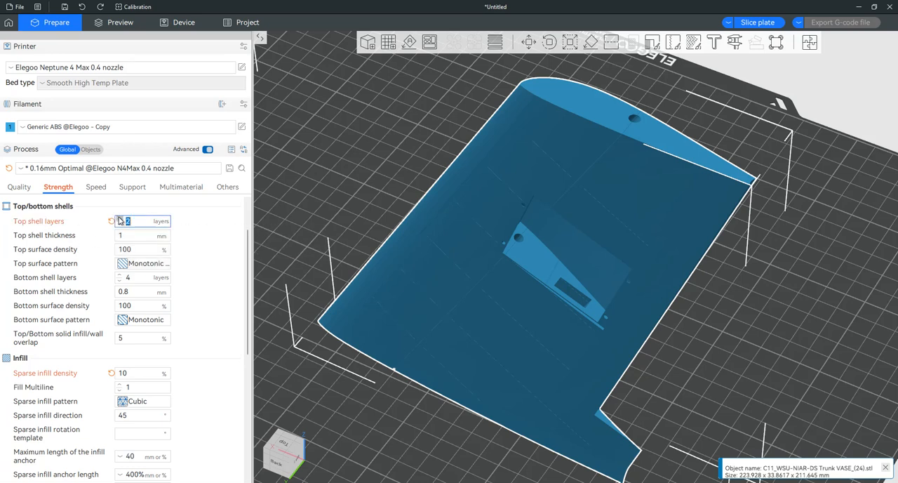
{"action": "left_click", "coordinate": [120, 219]}
Step: Try 3 wall loops and step the count back down by two
{"action": "scroll", "coordinate": [208, 242], "scroll_direction": "up", "scroll_amount": 2}
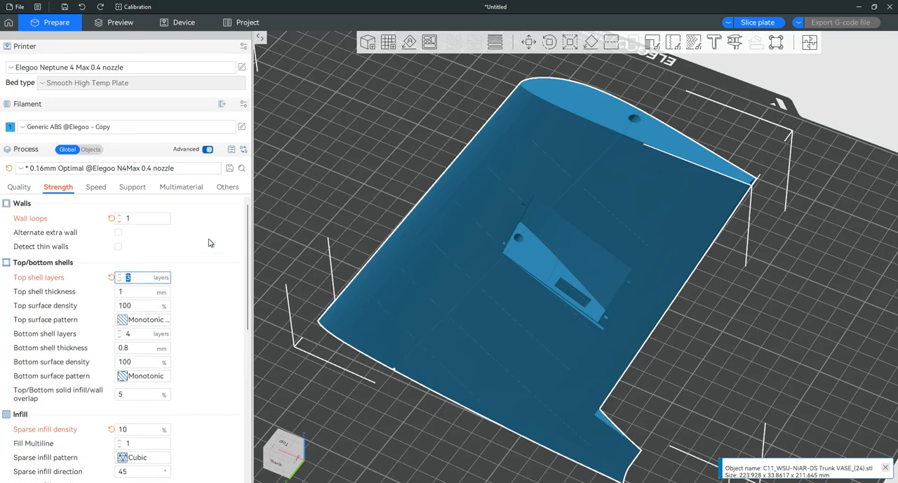
{"action": "left_click", "coordinate": [120, 216]}
{"action": "left_click", "coordinate": [119, 217]}
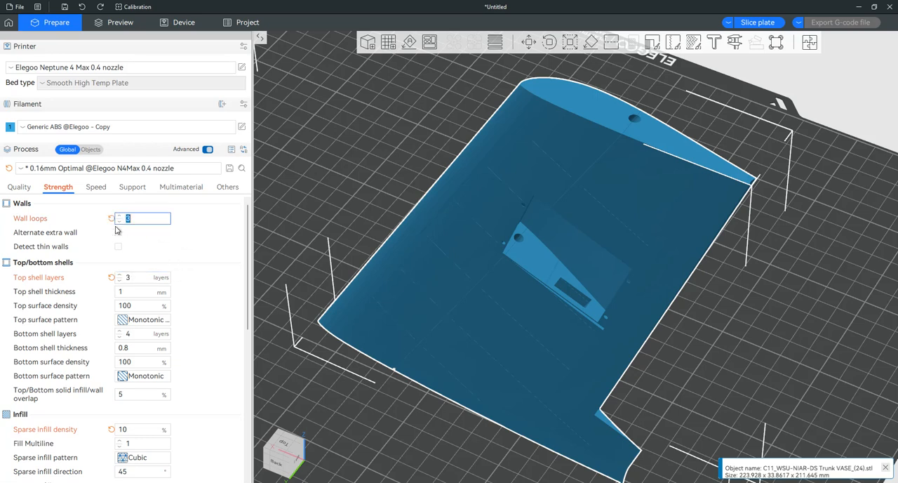
{"action": "left_click", "coordinate": [120, 222]}
{"action": "left_click", "coordinate": [120, 221]}
Step: Review the remaining infill settings and the advanced strength settings
{"action": "scroll", "coordinate": [203, 286], "scroll_direction": "down", "scroll_amount": 5}
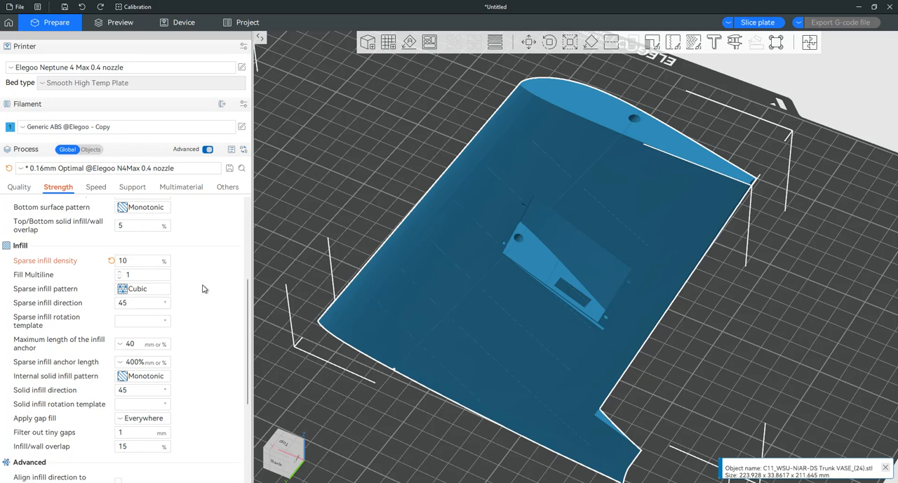
{"action": "scroll", "coordinate": [203, 286], "scroll_direction": "down", "scroll_amount": 2}
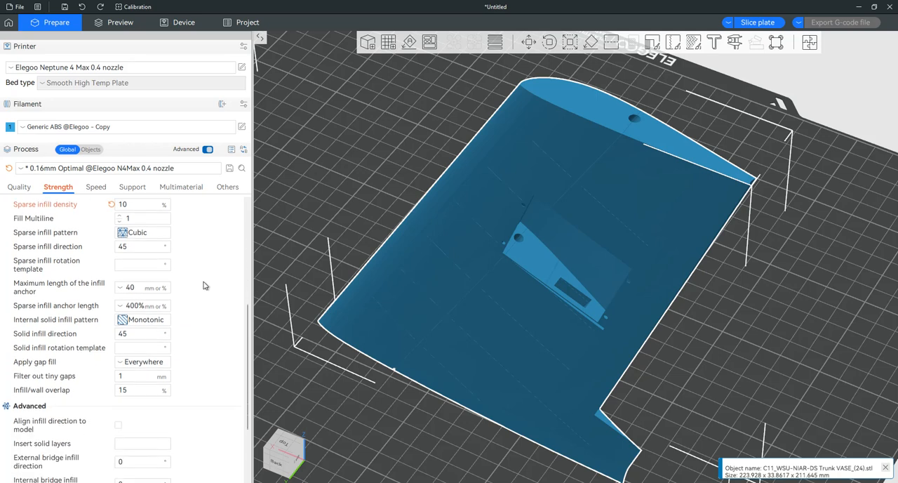
{"action": "scroll", "coordinate": [203, 286], "scroll_direction": "down", "scroll_amount": 3}
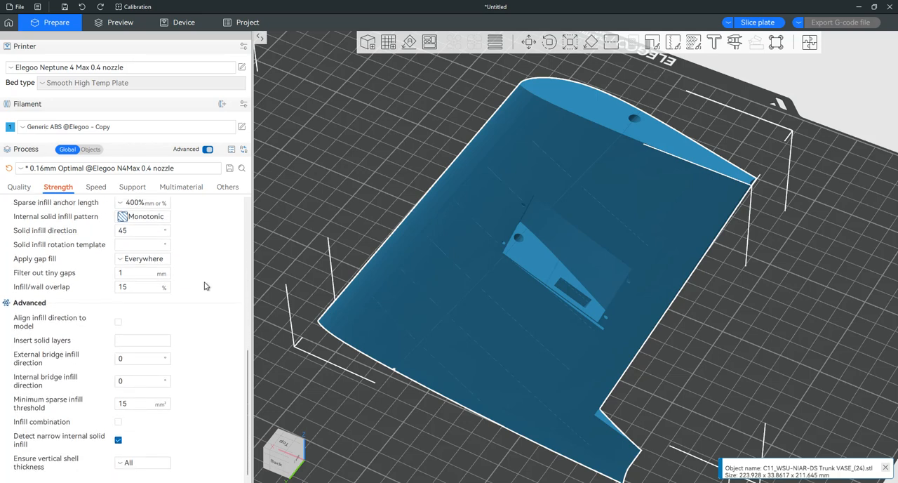
Step: Set the sparse infill pattern to Gyroid
{"action": "scroll", "coordinate": [205, 286], "scroll_direction": "up", "scroll_amount": 2}
{"action": "scroll", "coordinate": [204, 285], "scroll_direction": "up", "scroll_amount": 1}
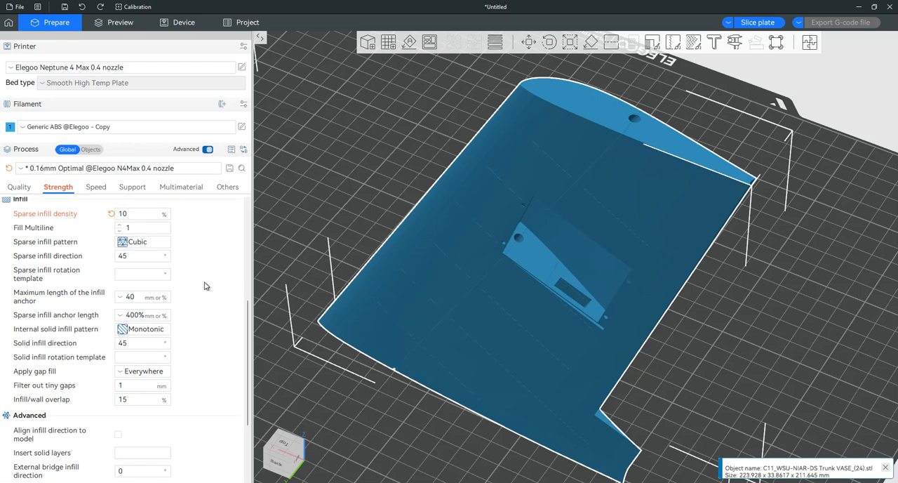
{"action": "scroll", "coordinate": [205, 286], "scroll_direction": "up", "scroll_amount": 1}
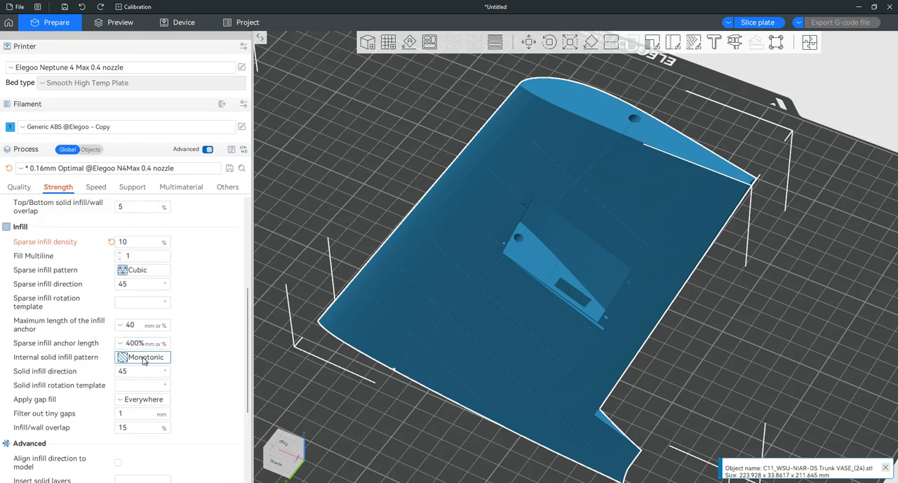
{"action": "left_click", "coordinate": [155, 275]}
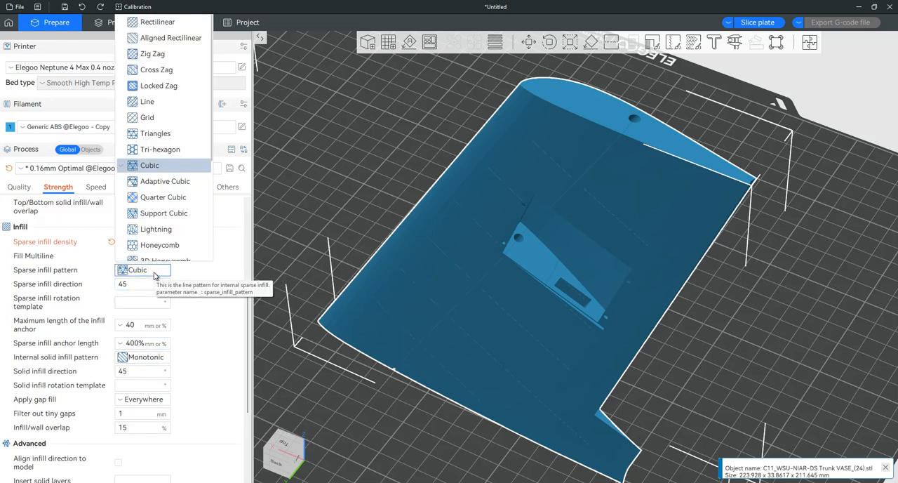
{"action": "scroll", "coordinate": [165, 242], "scroll_direction": "down", "scroll_amount": 3}
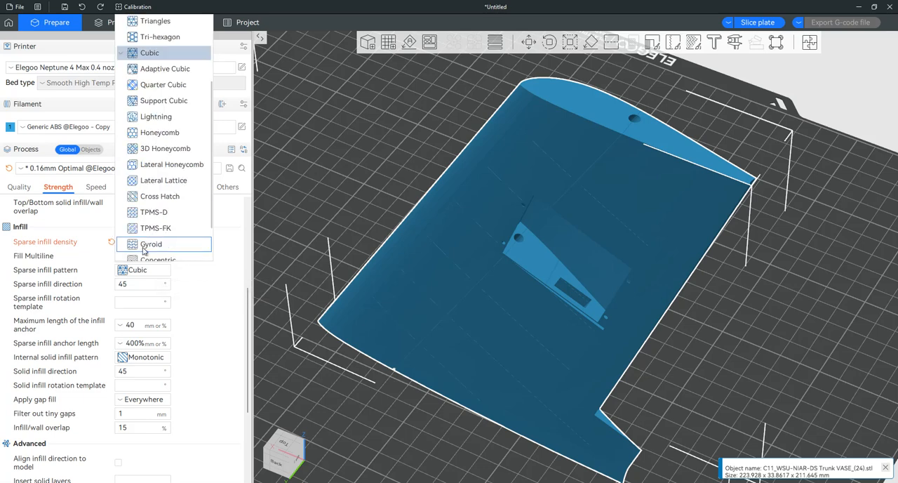
{"action": "left_click", "coordinate": [165, 243]}
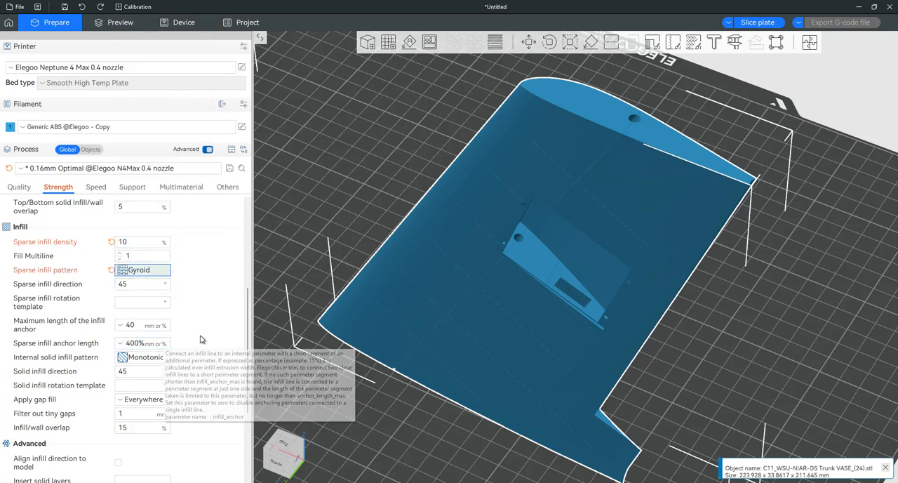
Step: Set the internal solid infill pattern to Concentric and check the remaining strength settings
{"action": "left_click", "coordinate": [148, 359]}
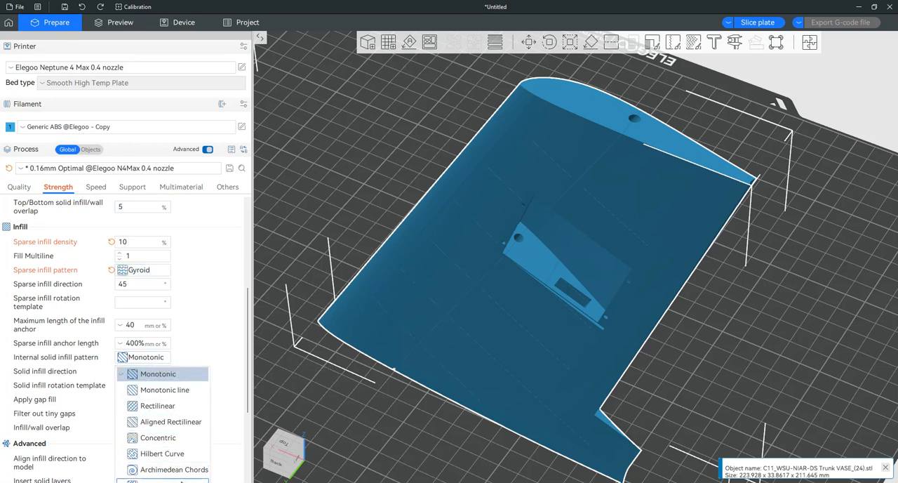
{"action": "left_click", "coordinate": [157, 437]}
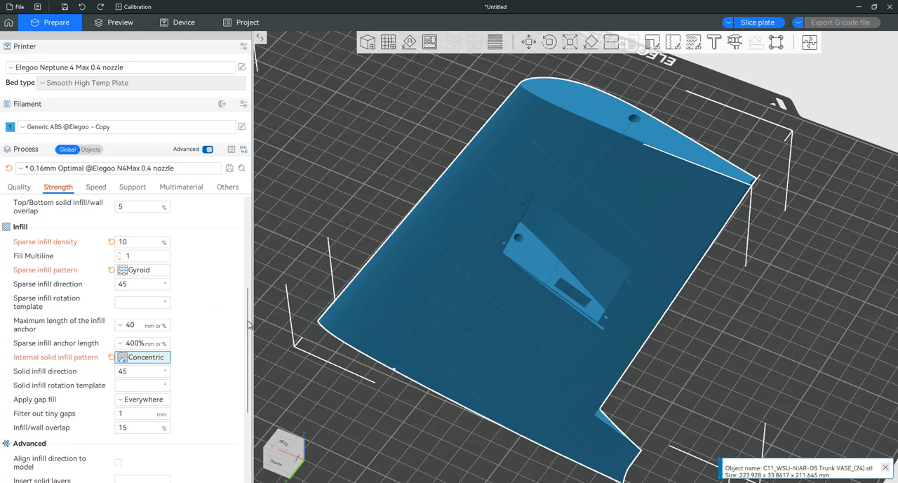
{"action": "left_click_drag", "start_coordinate": [250, 326], "coordinate": [256, 403]}
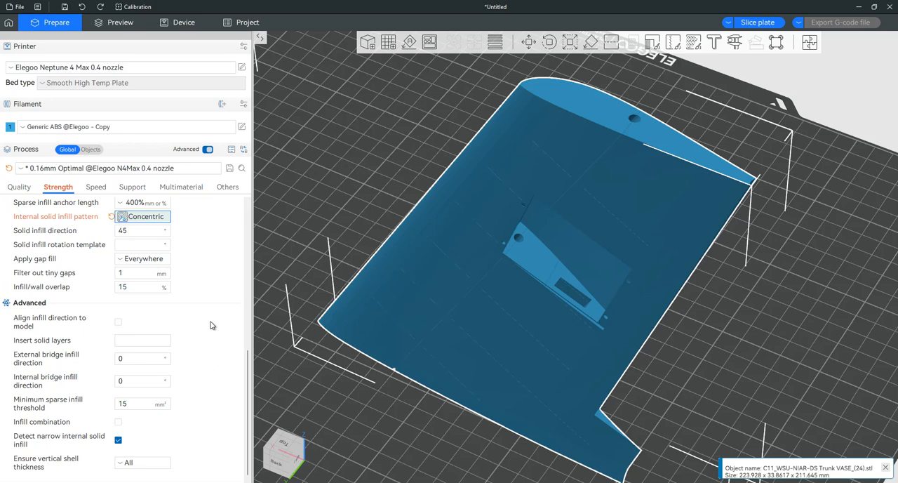
{"action": "scroll", "coordinate": [212, 325], "scroll_direction": "up", "scroll_amount": 5}
{"action": "scroll", "coordinate": [212, 325], "scroll_direction": "up", "scroll_amount": 1}
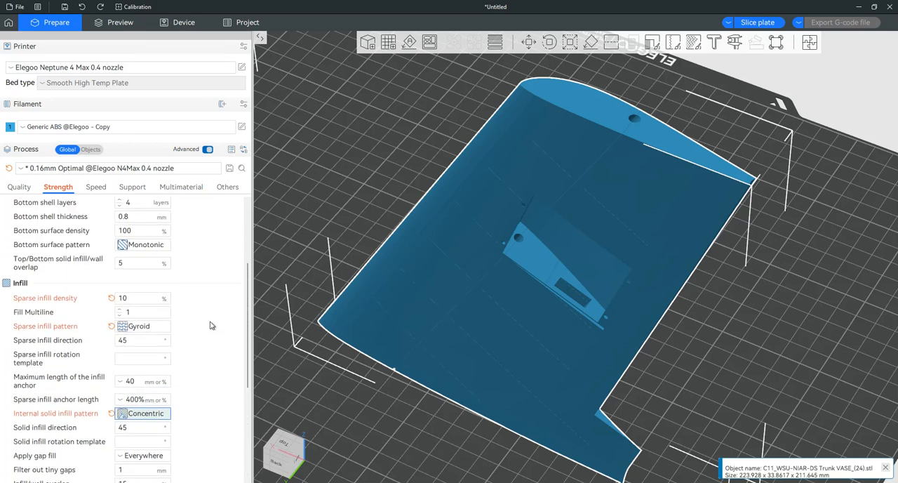
{"action": "scroll", "coordinate": [212, 325], "scroll_direction": "up", "scroll_amount": 4}
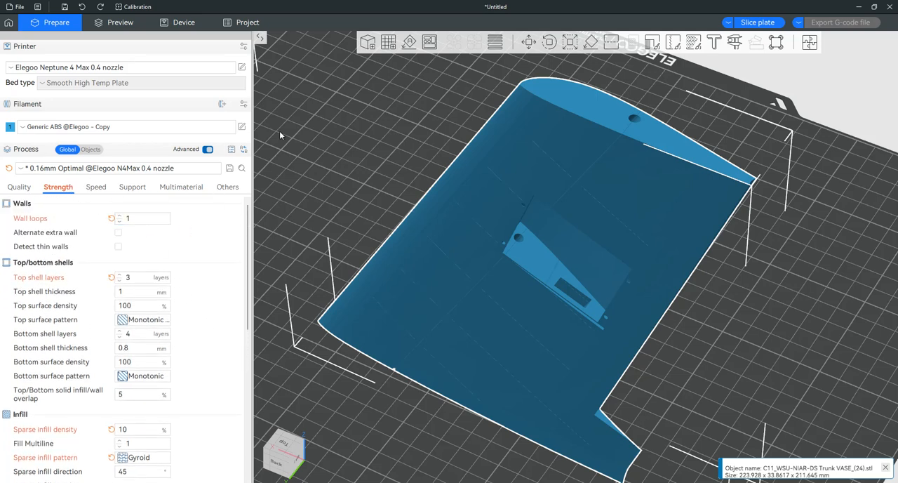
Step: Slice the plate and examine the wing's internal infill in the cross-section at layer 360
{"action": "left_click", "coordinate": [757, 23]}
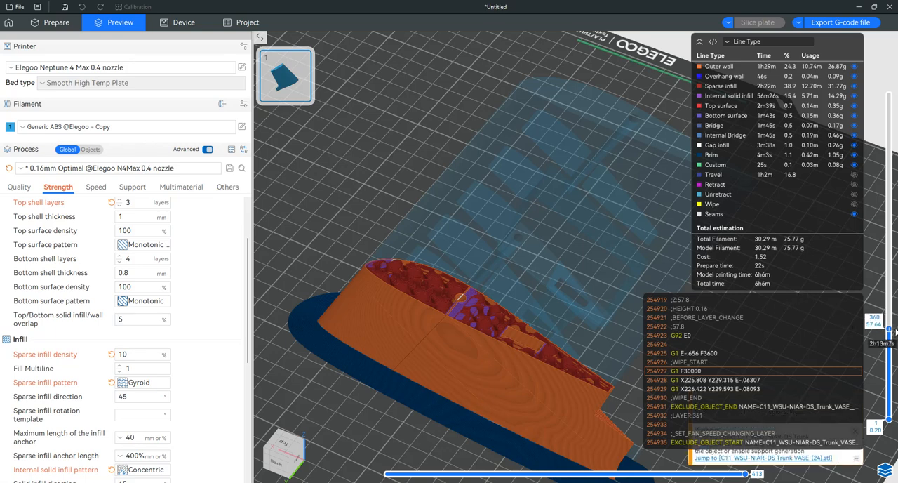
{"action": "scroll", "coordinate": [491, 351], "scroll_direction": "up", "scroll_amount": 5}
{"action": "right_click_drag", "start_coordinate": [503, 314], "coordinate": [606, 237]}
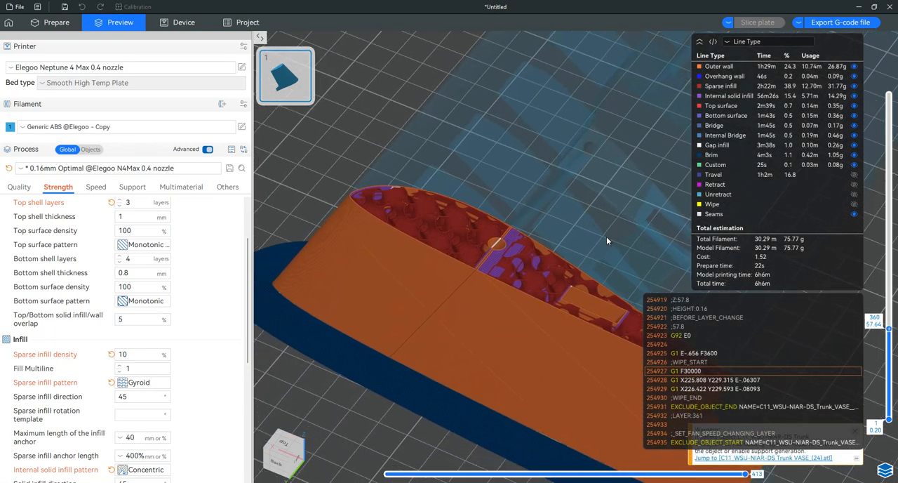
{"action": "scroll", "coordinate": [504, 246], "scroll_direction": "up", "scroll_amount": 4}
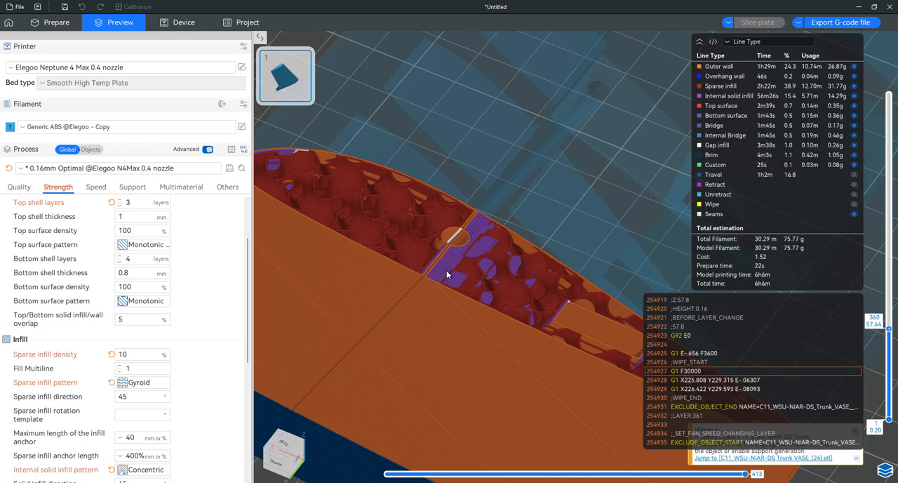
{"action": "scroll", "coordinate": [446, 274], "scroll_direction": "down", "scroll_amount": 5}
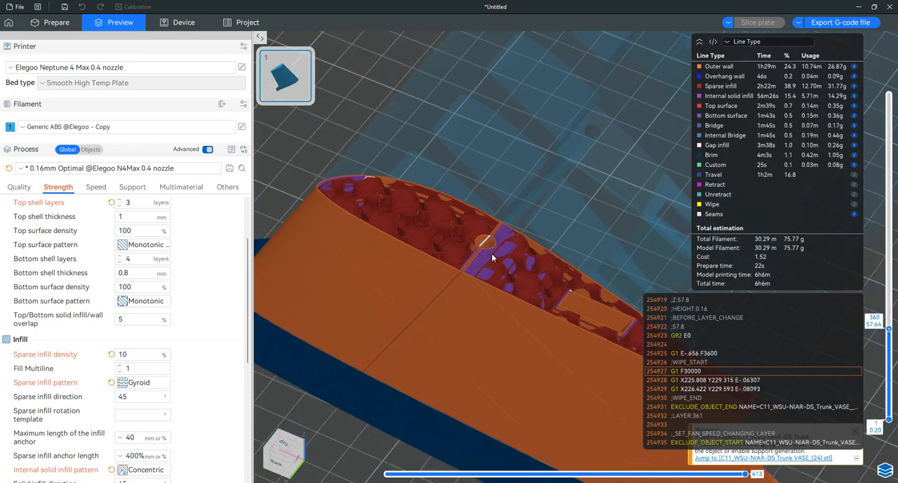
{"action": "scroll", "coordinate": [537, 355], "scroll_direction": "down", "scroll_amount": 2}
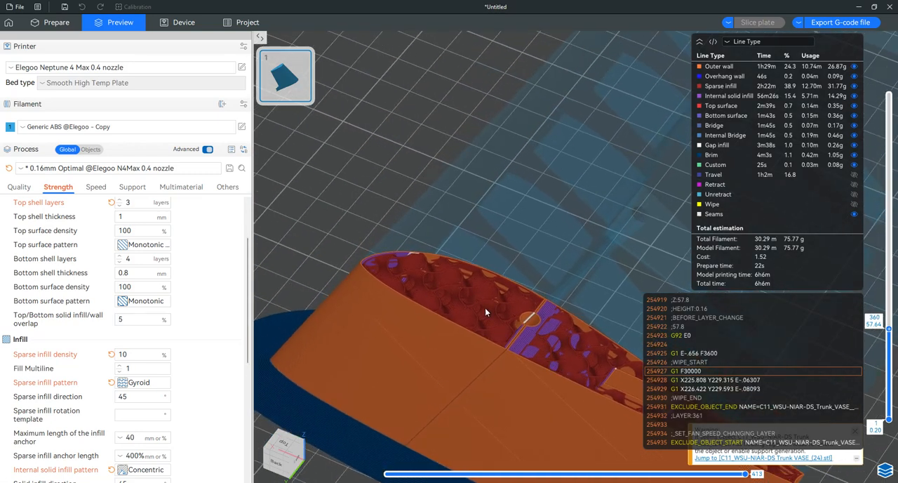